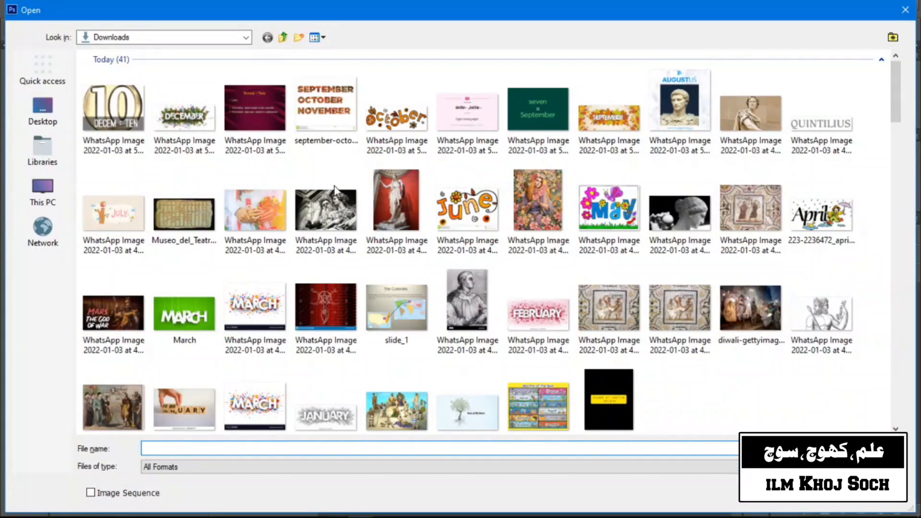
- Open the image 2 raye.jpg from the Downloads folder
{"action": "type", "text": "2"}
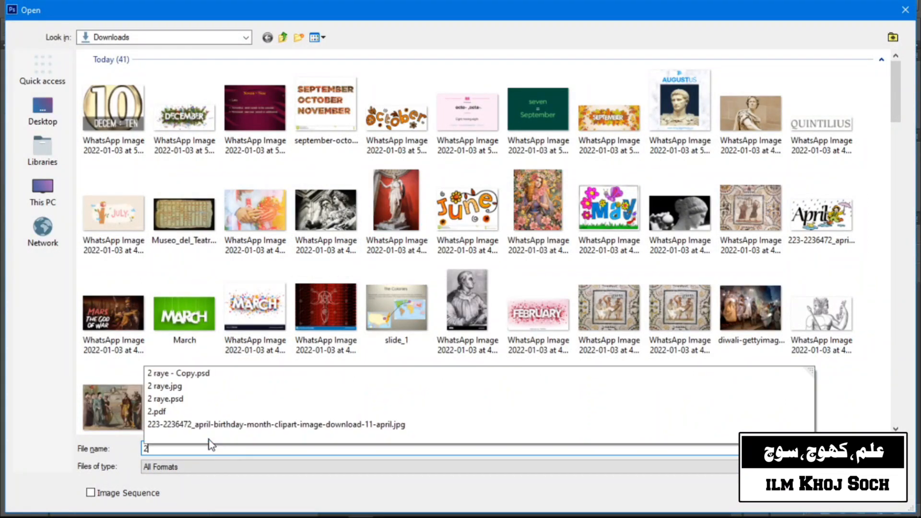
{"action": "left_click", "coordinate": [211, 391]}
{"action": "key", "text": "Return"}
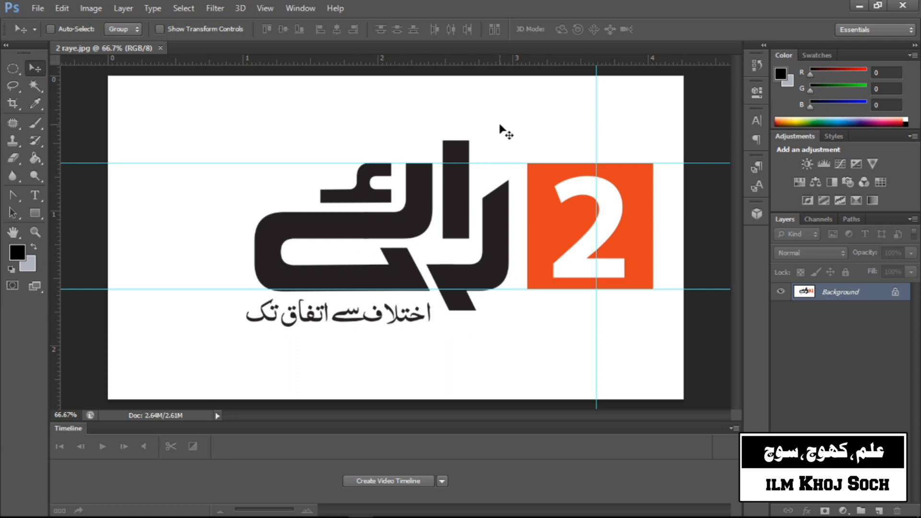
- Create a new 3D extrusion from the Background layer without switching to the 3D workspace
{"action": "left_click", "coordinate": [247, 11]}
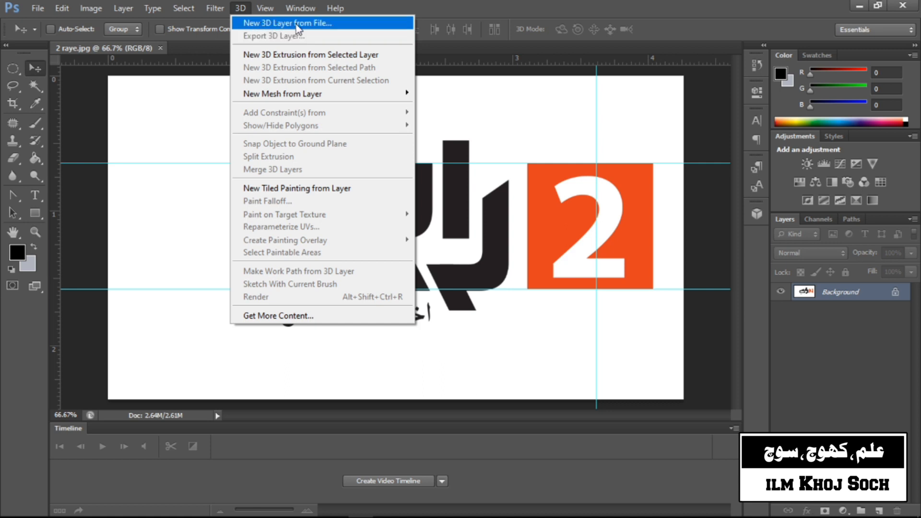
{"action": "left_click", "coordinate": [334, 24]}
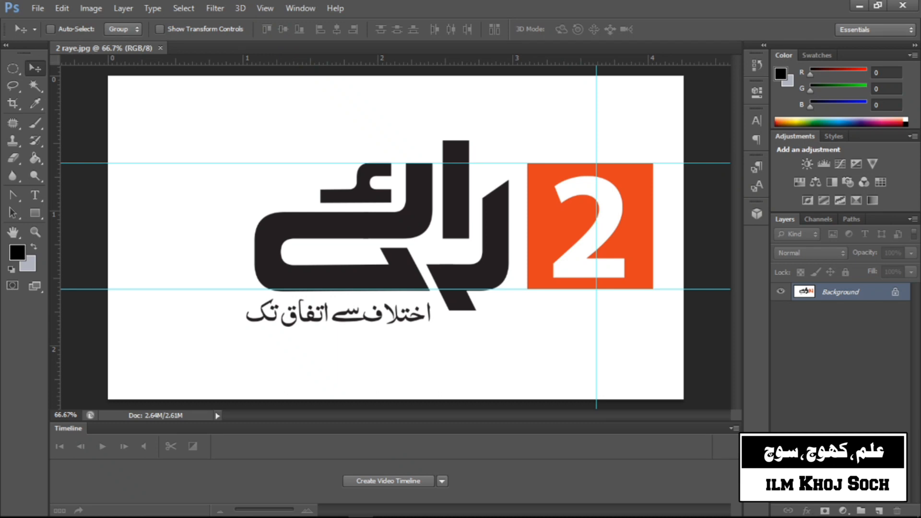
{"action": "left_click", "coordinate": [240, 7]}
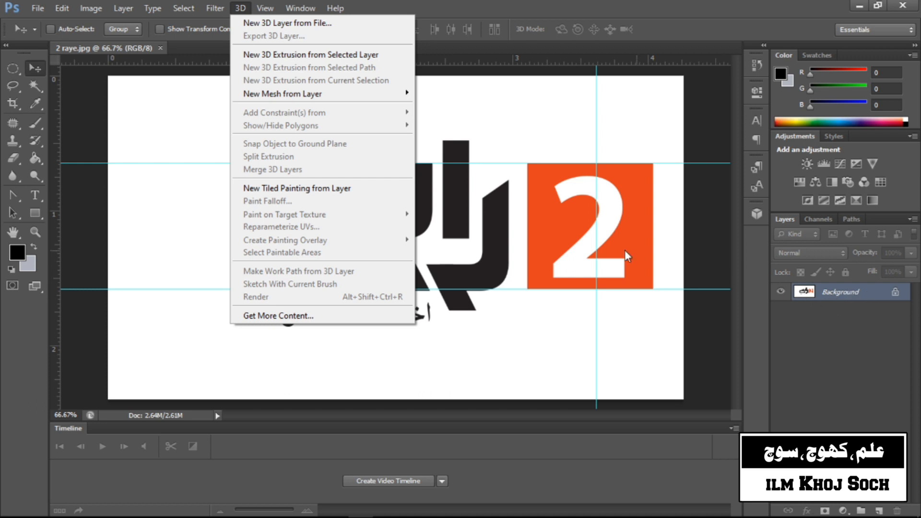
{"action": "left_click", "coordinate": [367, 63]}
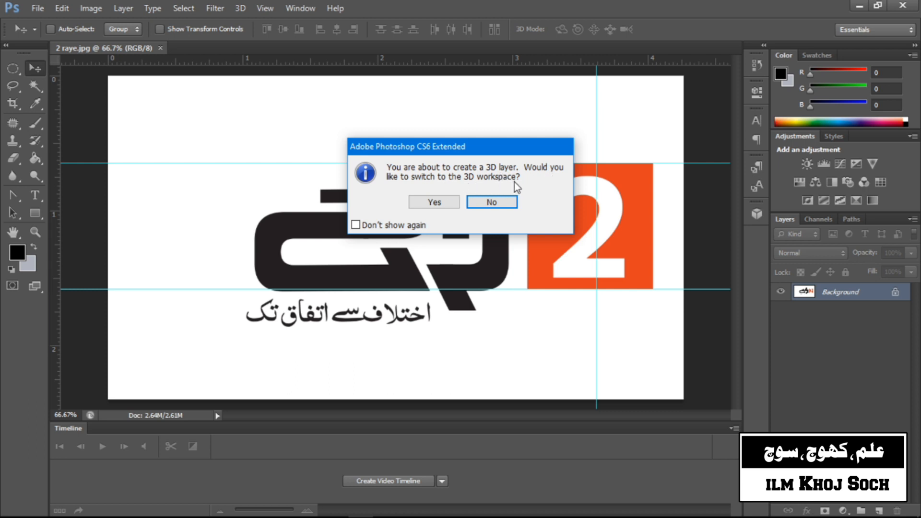
{"action": "left_click", "coordinate": [292, 4]}
{"action": "left_click", "coordinate": [481, 210]}
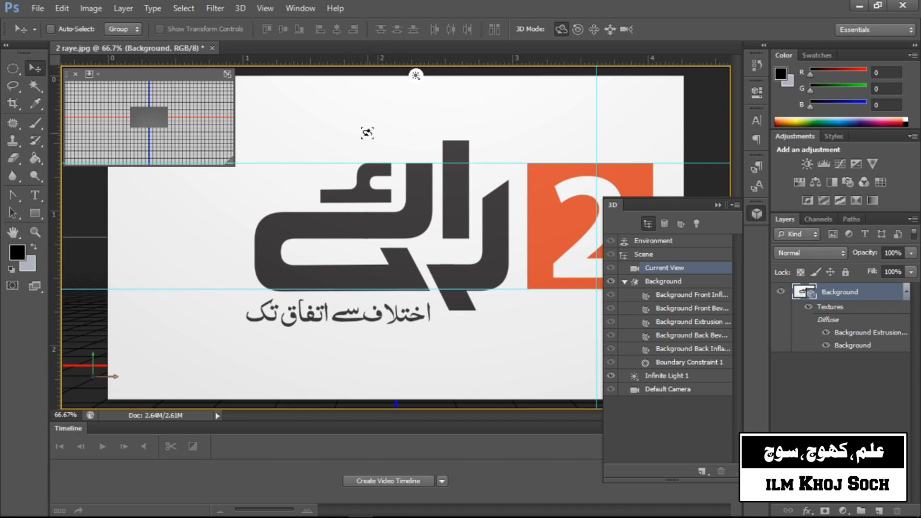
{"action": "left_click", "coordinate": [717, 206]}
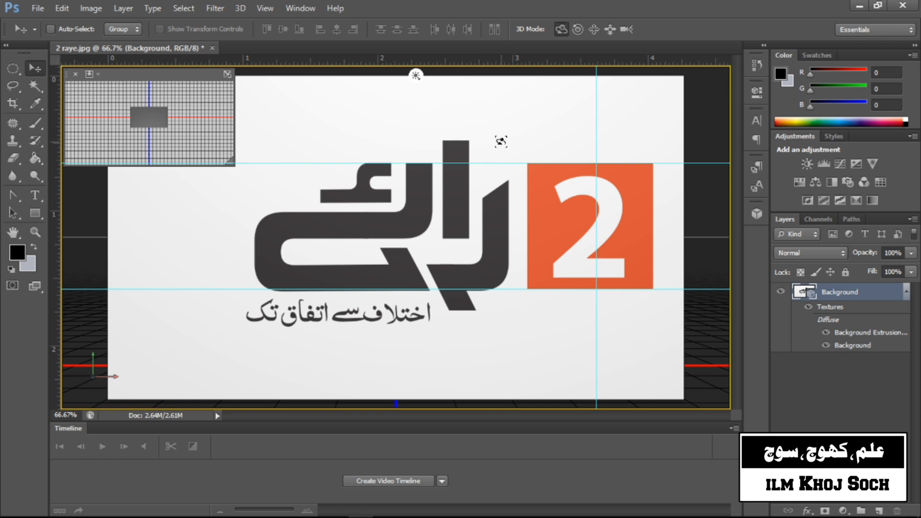
- Rotate the 3D view of the logo card slightly and roll it counterclockwise
{"action": "mouse_move", "coordinate": [501, 141]}
{"action": "left_mouse_down"}
{"action": "mouse_move", "coordinate": [452, 150]}
{"action": "mouse_move", "coordinate": [405, 180]}
{"action": "mouse_move", "coordinate": [336, 159]}
{"action": "mouse_move", "coordinate": [247, 166]}
{"action": "mouse_move", "coordinate": [240, 181]}
{"action": "mouse_move", "coordinate": [324, 182]}
{"action": "mouse_move", "coordinate": [376, 152]}
{"action": "mouse_move", "coordinate": [490, 166]}
{"action": "mouse_move", "coordinate": [581, 151]}
{"action": "mouse_move", "coordinate": [497, 156]}
{"action": "mouse_move", "coordinate": [488, 139]}
{"action": "left_mouse_up"}
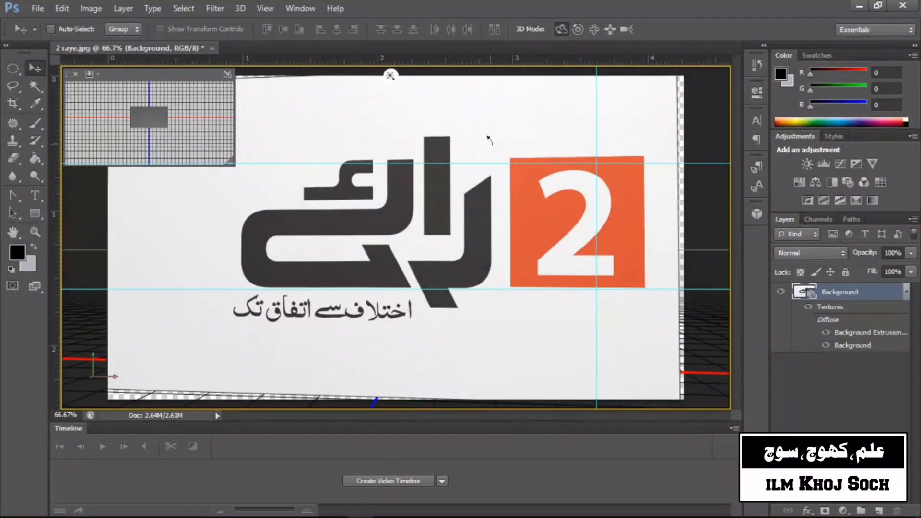
{"action": "left_click_drag", "start_coordinate": [487, 139], "coordinate": [491, 138]}
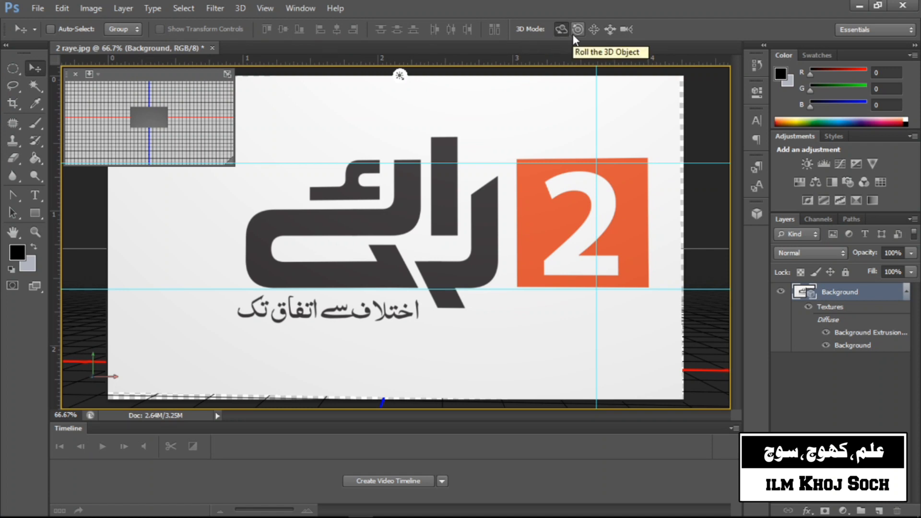
{"action": "left_click_drag", "start_coordinate": [592, 131], "coordinate": [607, 61]}
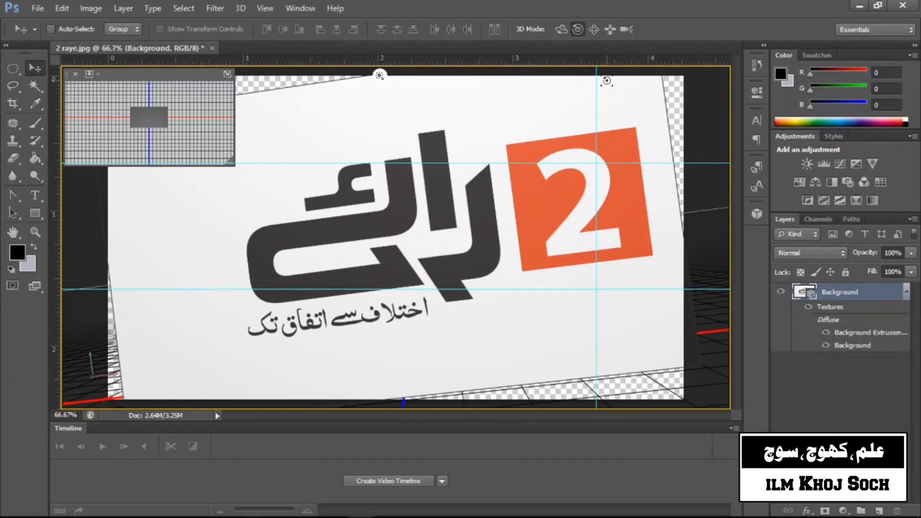
- Pan the logo card down and to the right in the 3D view, and roll it back to level
{"action": "left_click", "coordinate": [592, 34]}
{"action": "left_click_drag", "start_coordinate": [559, 132], "coordinate": [592, 153]}
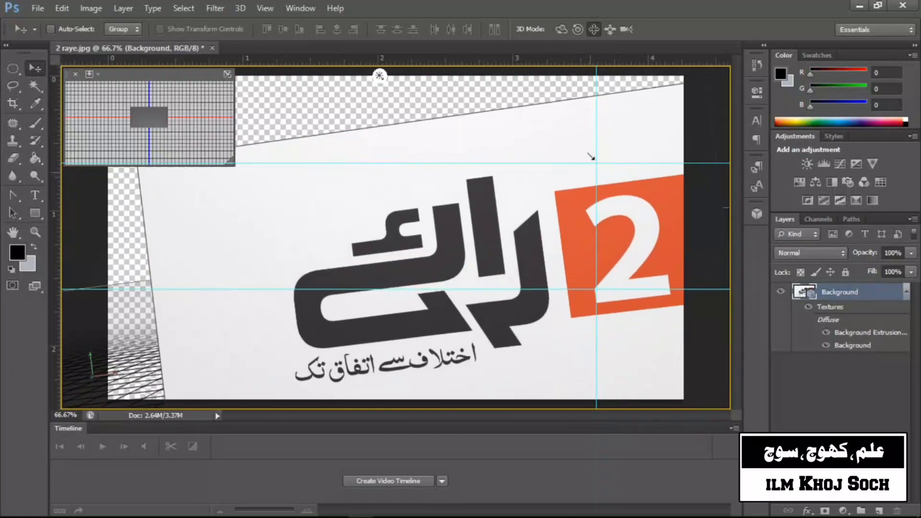
{"action": "left_click", "coordinate": [577, 29]}
{"action": "left_click_drag", "start_coordinate": [517, 140], "coordinate": [505, 171]}
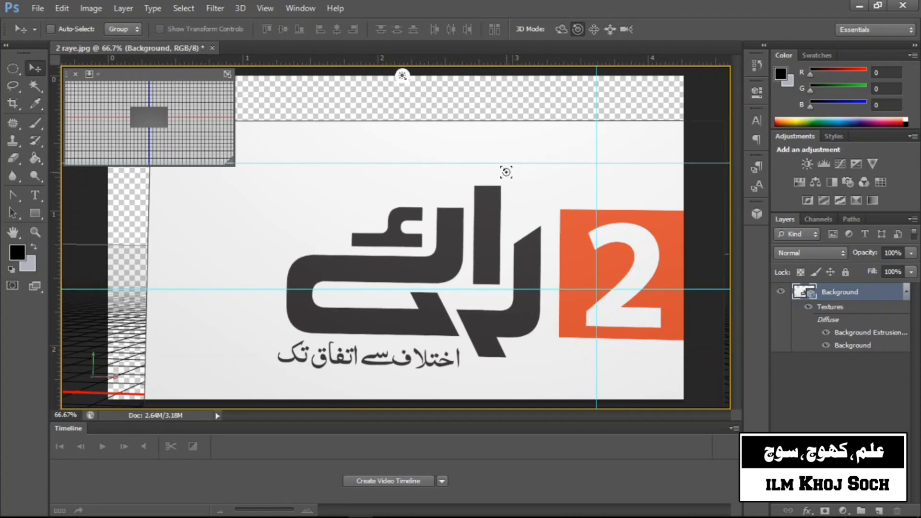
- Slide the 3D view back and zoom the camera out until the whole logo card fits on the canvas
{"action": "left_click", "coordinate": [610, 32]}
{"action": "left_click_drag", "start_coordinate": [527, 137], "coordinate": [480, 101]}
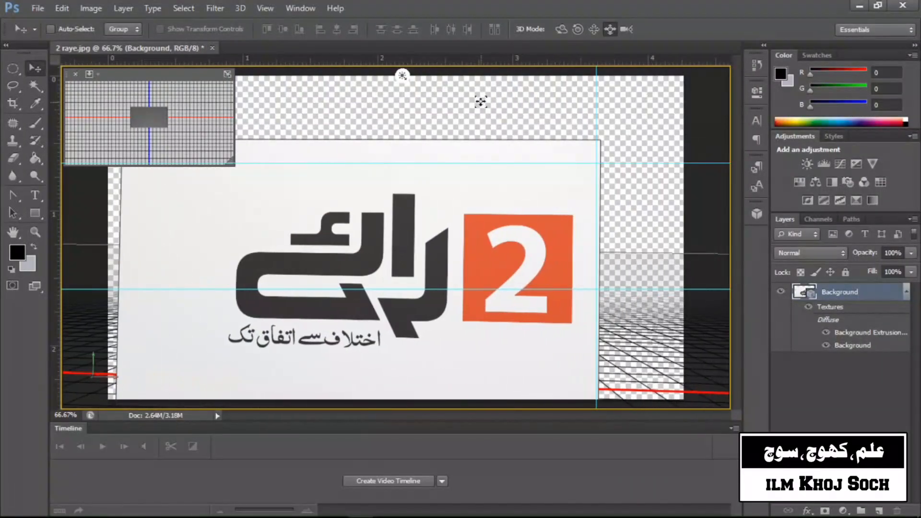
{"action": "left_click", "coordinate": [625, 29]}
{"action": "left_click_drag", "start_coordinate": [561, 90], "coordinate": [190, 392]}
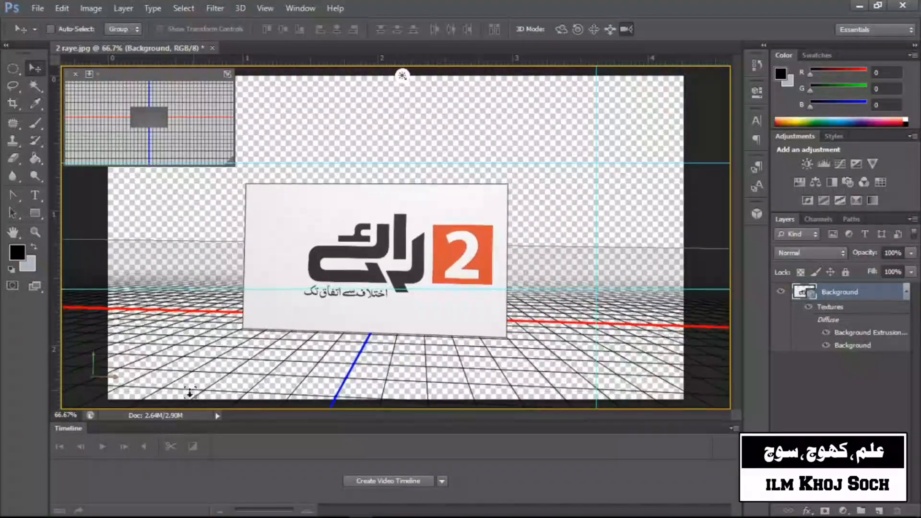
{"action": "left_click_drag", "start_coordinate": [337, 295], "coordinate": [350, 218]}
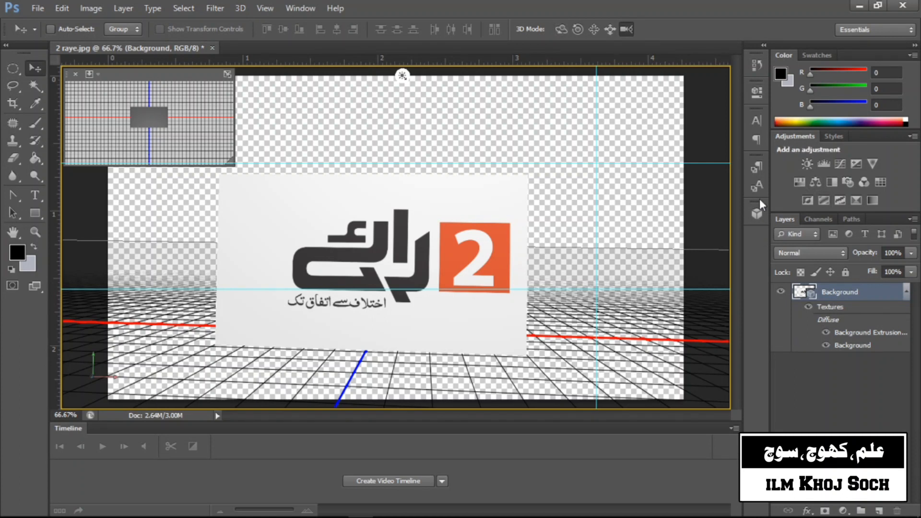
- Examine the Environment, Scene and Current View entries of the 3D scene
{"action": "left_click", "coordinate": [758, 215]}
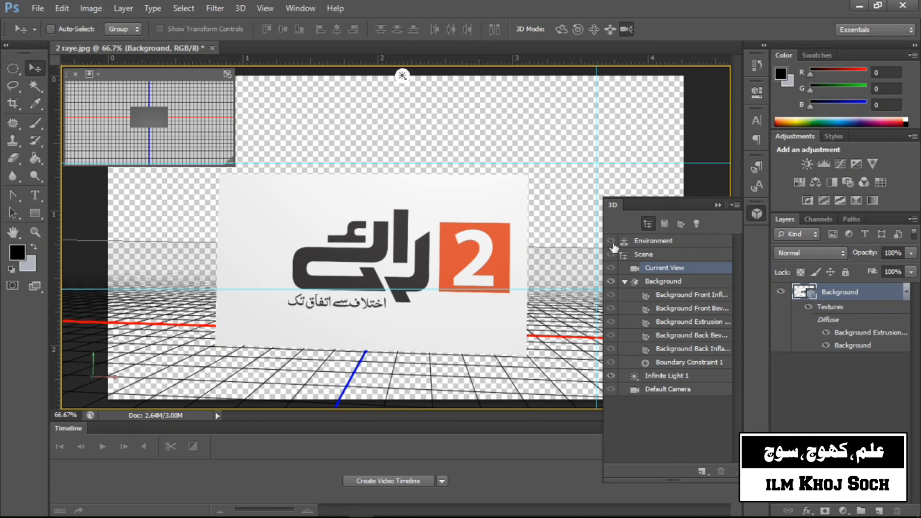
{"action": "left_click", "coordinate": [673, 242]}
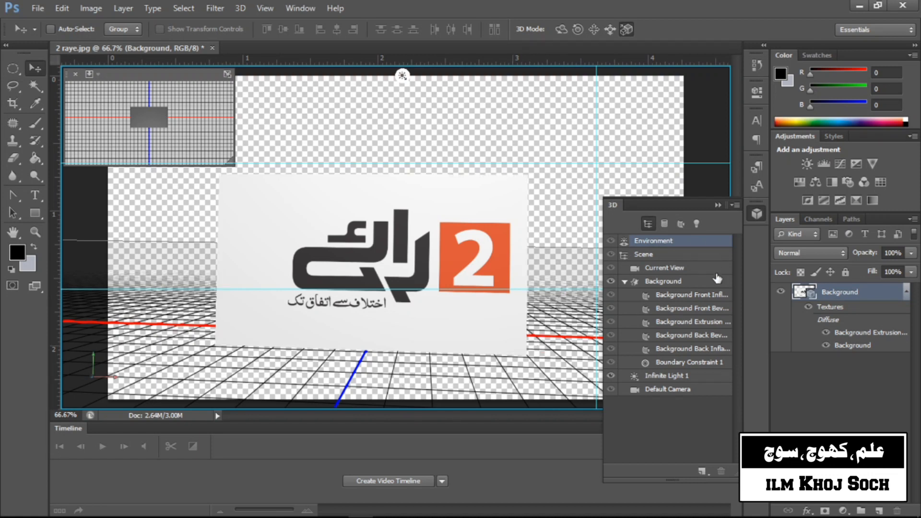
{"action": "left_click", "coordinate": [656, 258]}
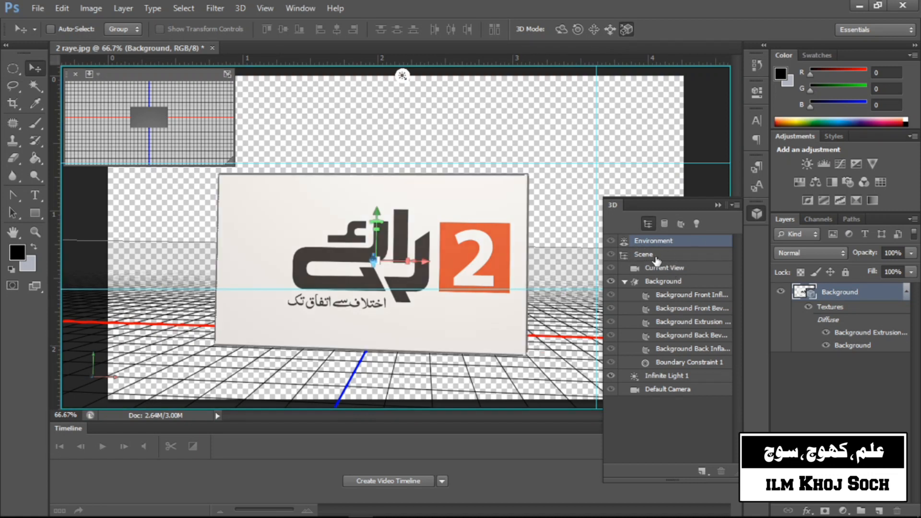
{"action": "left_click", "coordinate": [684, 273]}
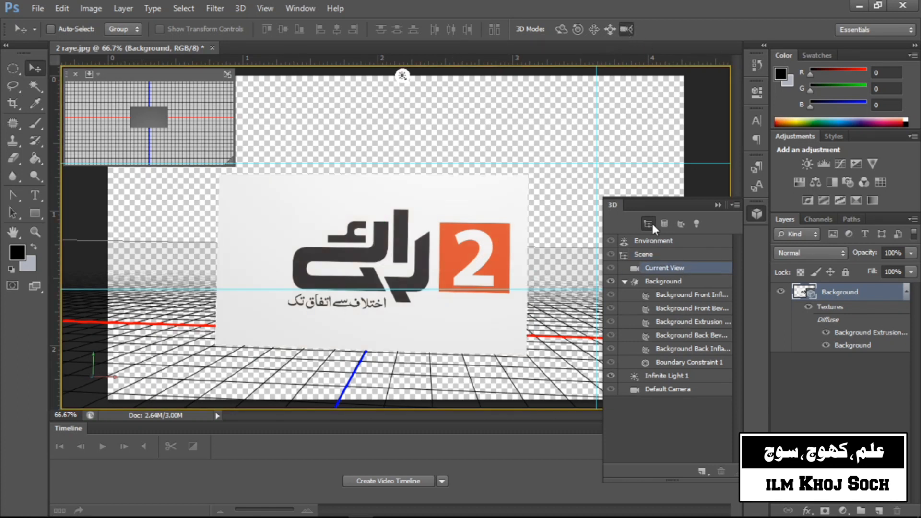
- Look through the 3D scene's meshes and materials, and move the logo card up and to the right above the ground plane
{"action": "left_click", "coordinate": [668, 295]}
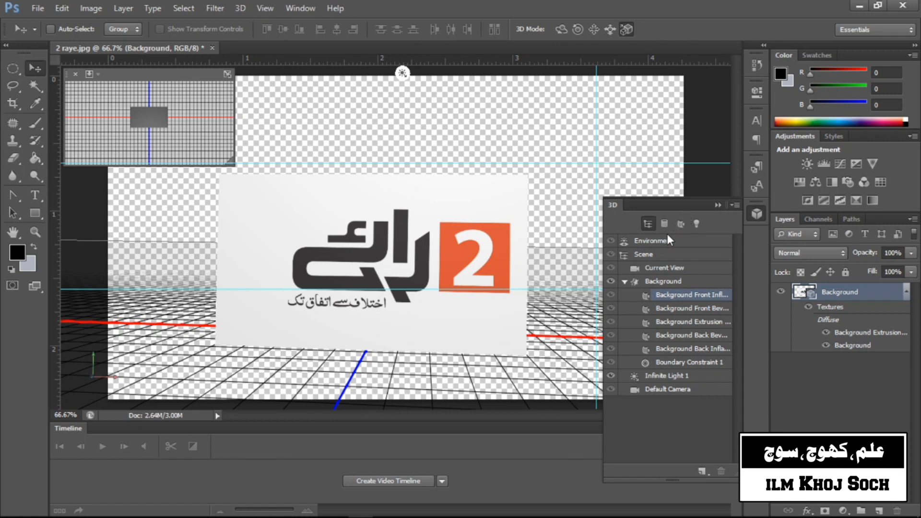
{"action": "left_click", "coordinate": [680, 221]}
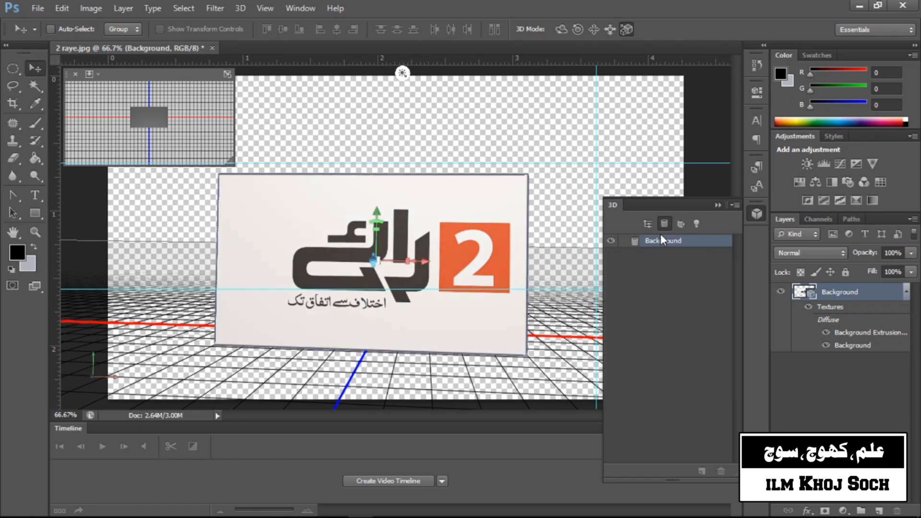
{"action": "left_click_drag", "start_coordinate": [524, 263], "coordinate": [566, 229]}
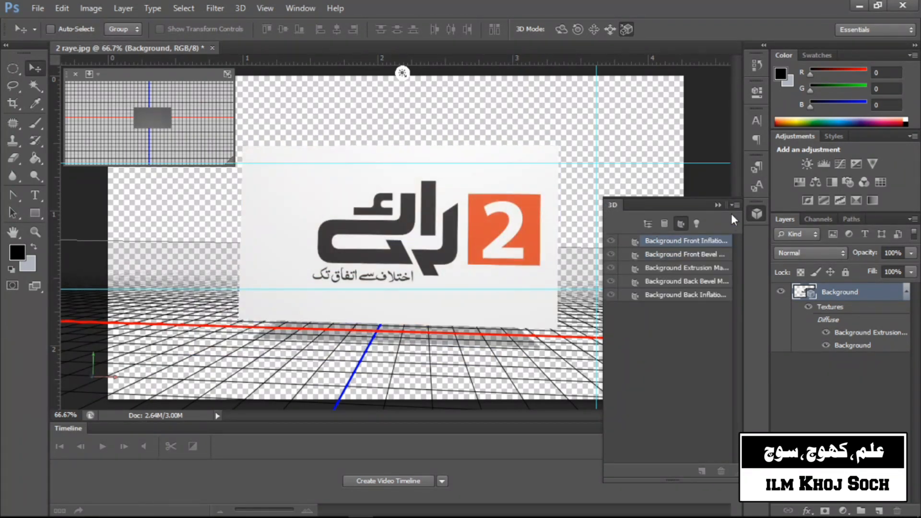
{"action": "left_click", "coordinate": [647, 224]}
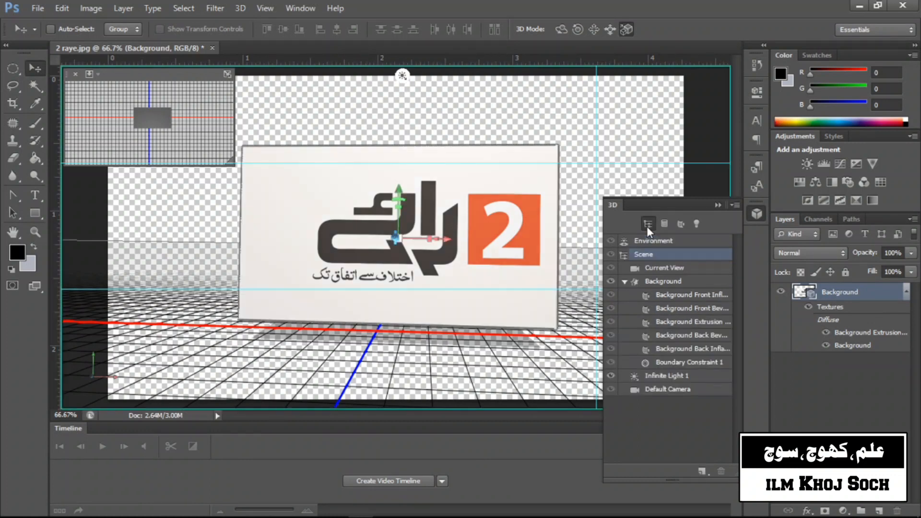
- Redirect Infinite Light 1 so the front of the logo card falls into shade
{"action": "left_click", "coordinate": [699, 224]}
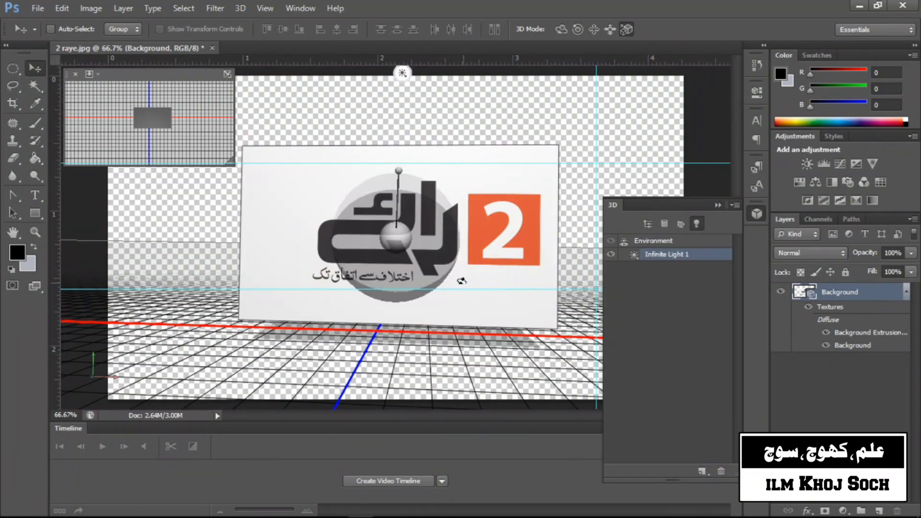
{"action": "mouse_move", "coordinate": [404, 214]}
{"action": "left_mouse_down"}
{"action": "mouse_move", "coordinate": [416, 192]}
{"action": "mouse_move", "coordinate": [411, 75]}
{"action": "left_mouse_up"}
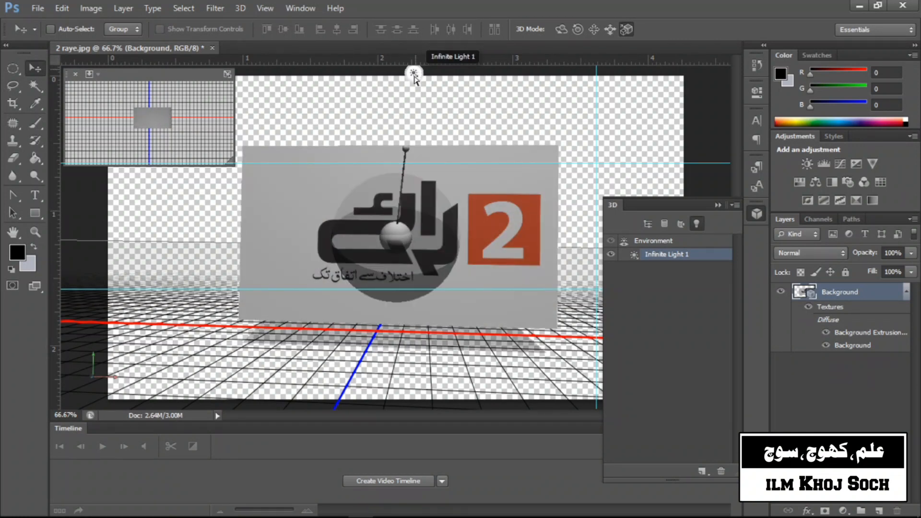
{"action": "left_click_drag", "start_coordinate": [401, 113], "coordinate": [339, 189]}
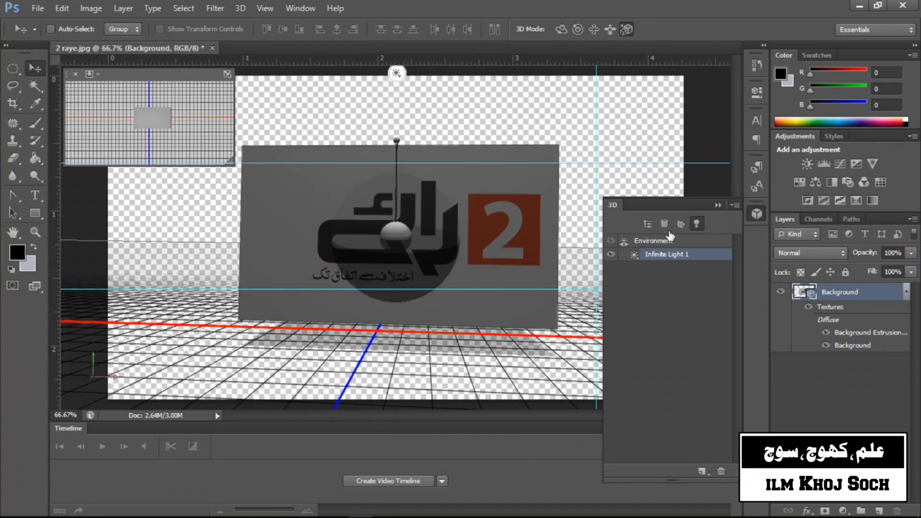
{"action": "left_click", "coordinate": [683, 220]}
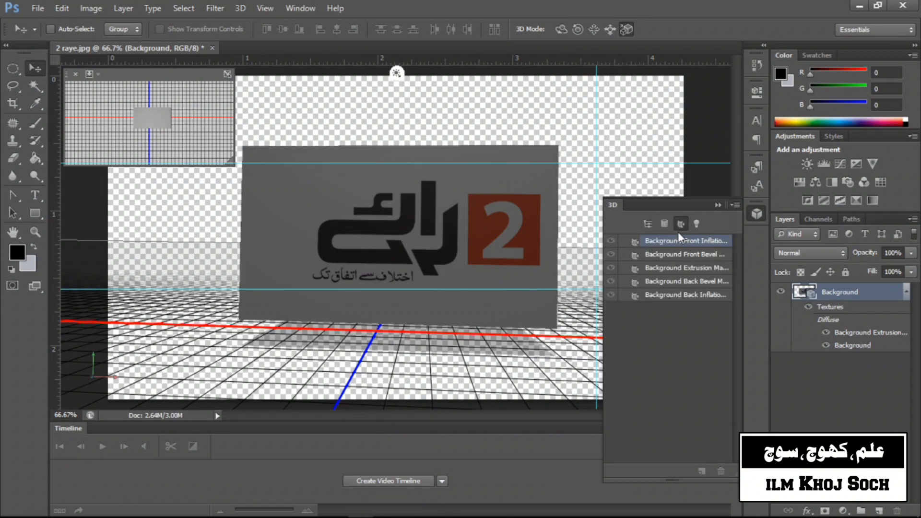
{"action": "left_click", "coordinate": [713, 202]}
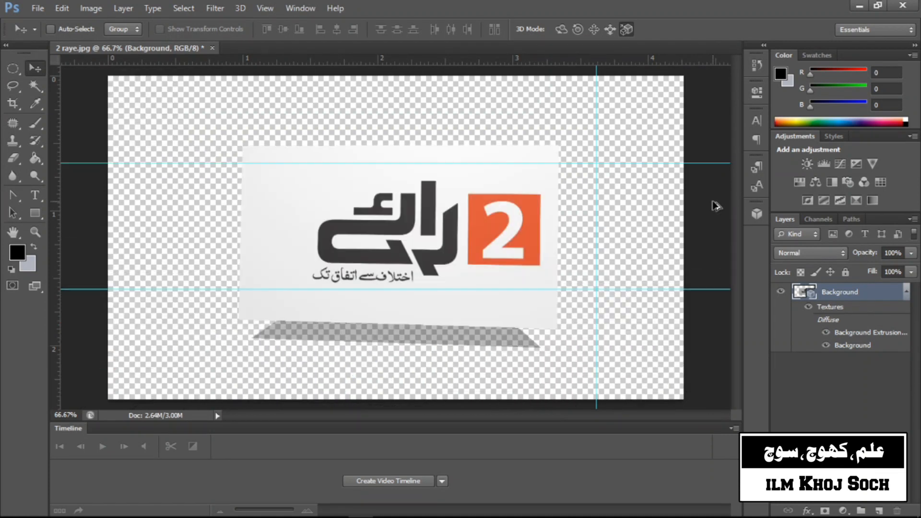
- Undo all 3D edits, including the extrusion, back to the flat Background layer
{"action": "key", "text": "ctrl+alt+z"}
{"action": "key", "text": "ctrl+alt+z"}
{"action": "key", "text": "ctrl+alt+z"}
{"action": "key", "text": "ctrl+alt+z"}
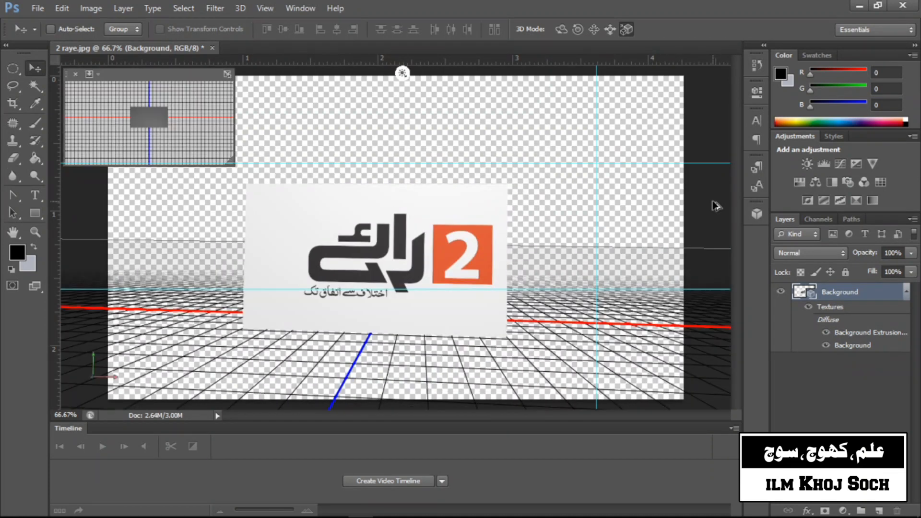
{"action": "key", "text": "ctrl+alt+z"}
{"action": "key", "text": "ctrl+alt+z"}
{"action": "key", "text": "ctrl+alt+z"}
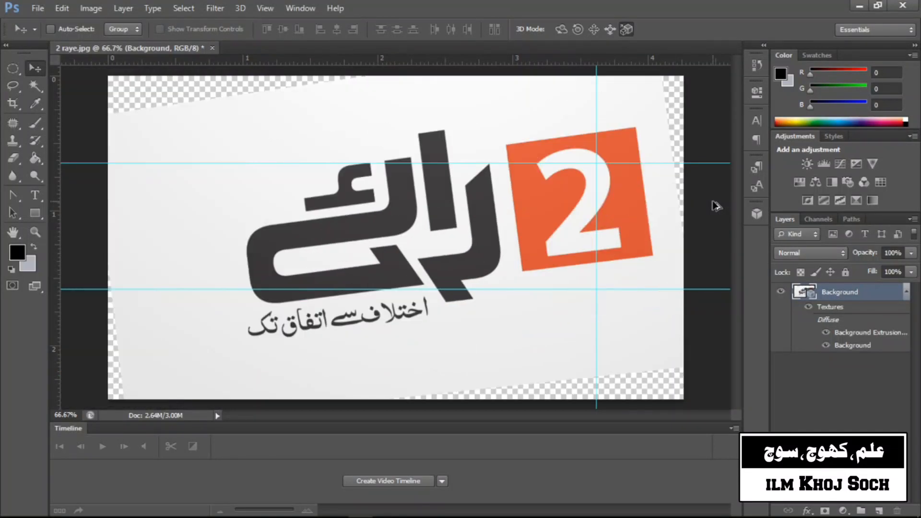
{"action": "key", "text": "ctrl+alt+z"}
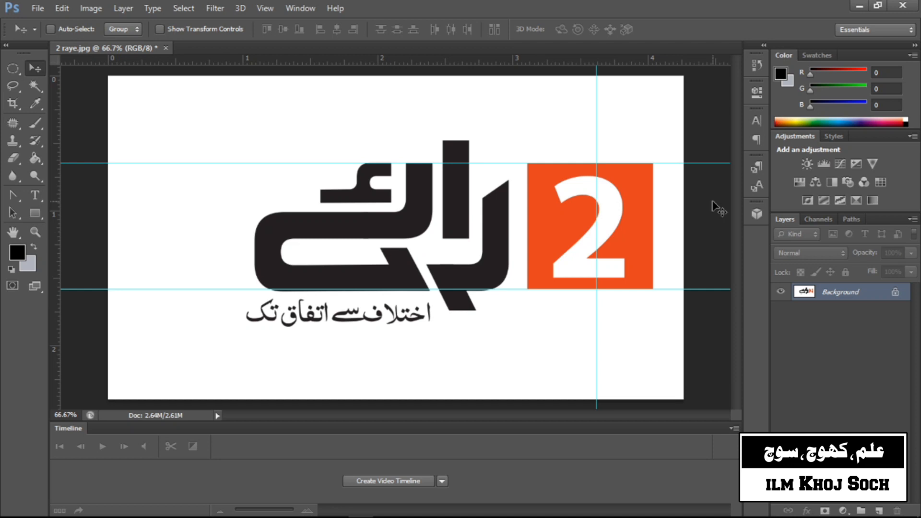
- Draw a rectangular marquee selection around the black Urdu lettering and its tagline, leaving out the orange 2 box
{"action": "left_click", "coordinate": [232, 3]}
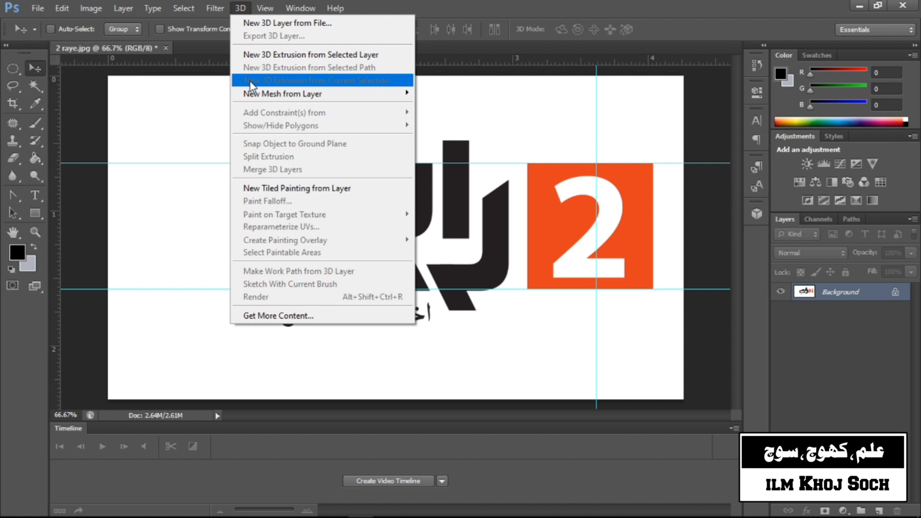
{"action": "left_click", "coordinate": [668, 236]}
{"action": "left_click", "coordinate": [4, 72]}
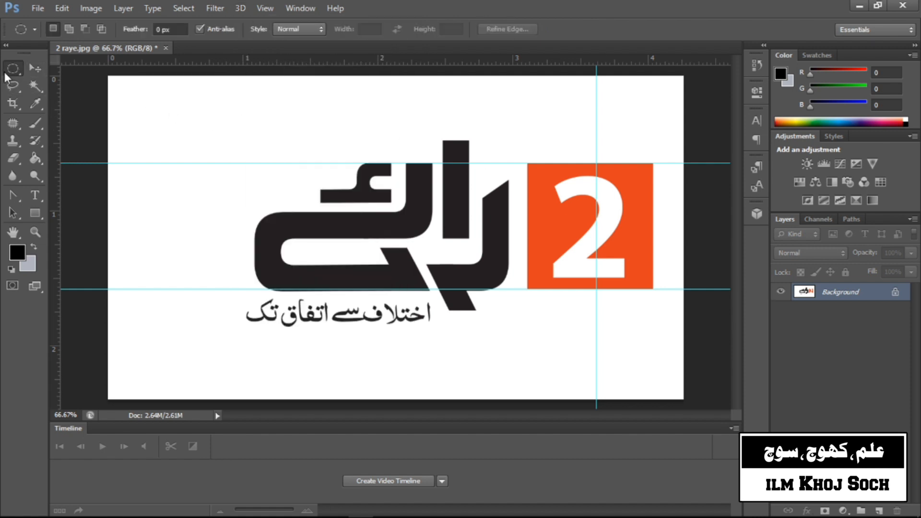
{"action": "right_click", "coordinate": [17, 71]}
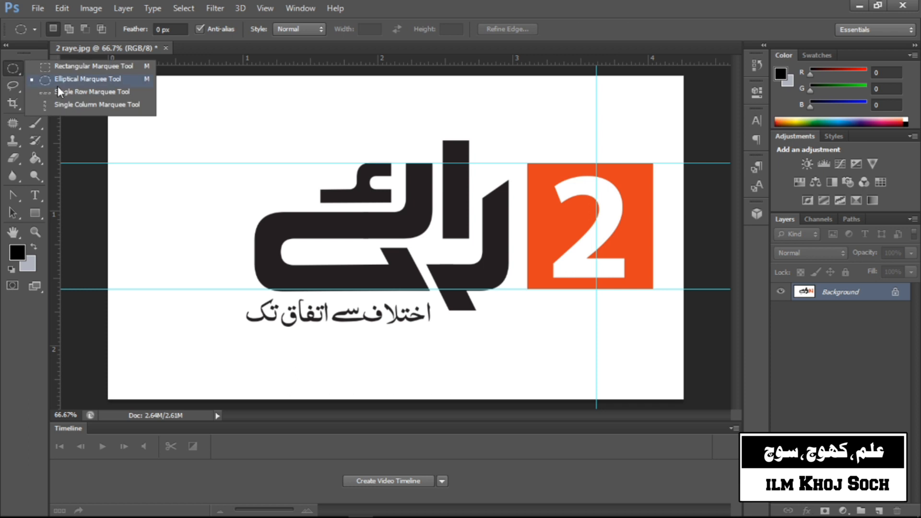
{"action": "left_click", "coordinate": [80, 68]}
{"action": "left_click_drag", "start_coordinate": [217, 85], "coordinate": [518, 344]}
- Convert the rectangular selection into a work path with a tolerance of 1.0 pixels
{"action": "right_click", "coordinate": [490, 262]}
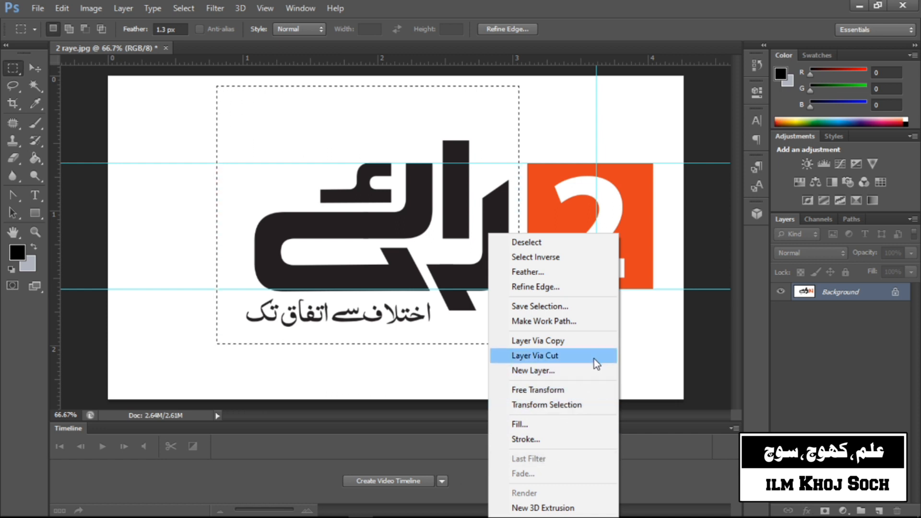
{"action": "left_click", "coordinate": [586, 321]}
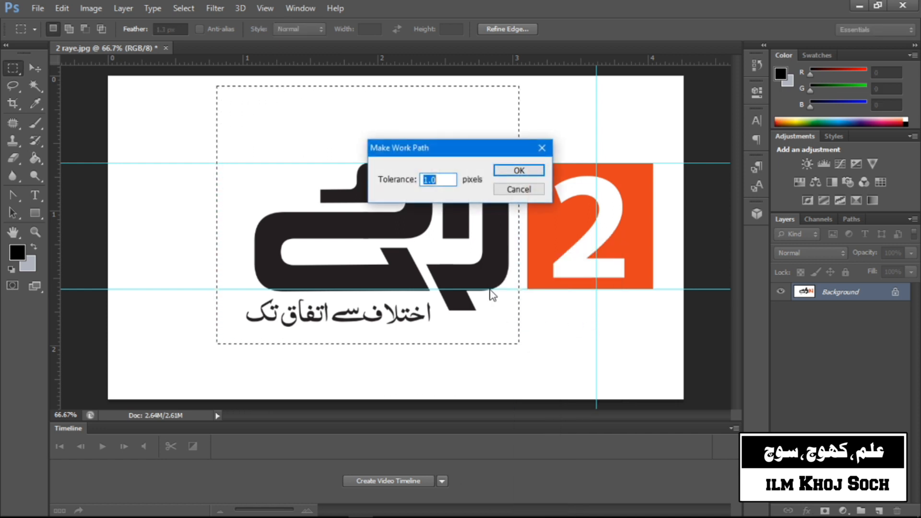
{"action": "left_click", "coordinate": [526, 173]}
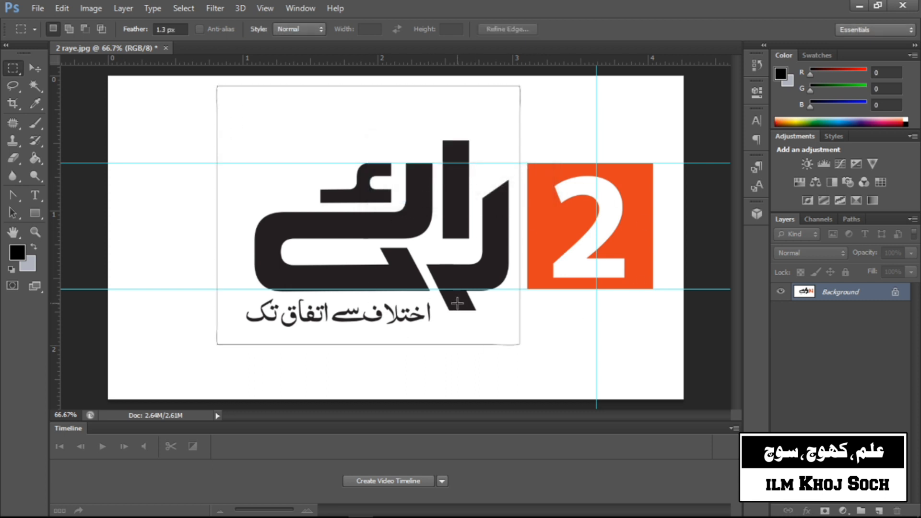
- Create a new 3D extrusion from the selected path, staying in the current workspace
{"action": "left_click", "coordinate": [234, 8]}
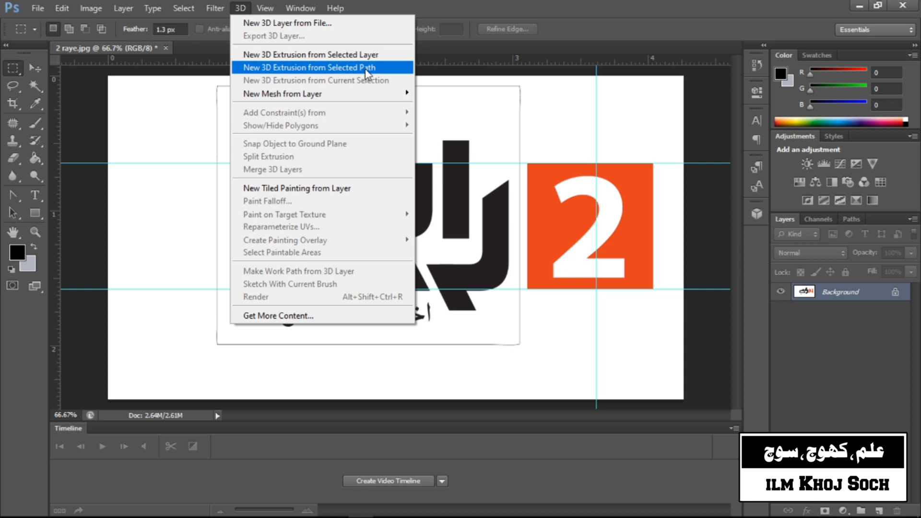
{"action": "left_click", "coordinate": [327, 71]}
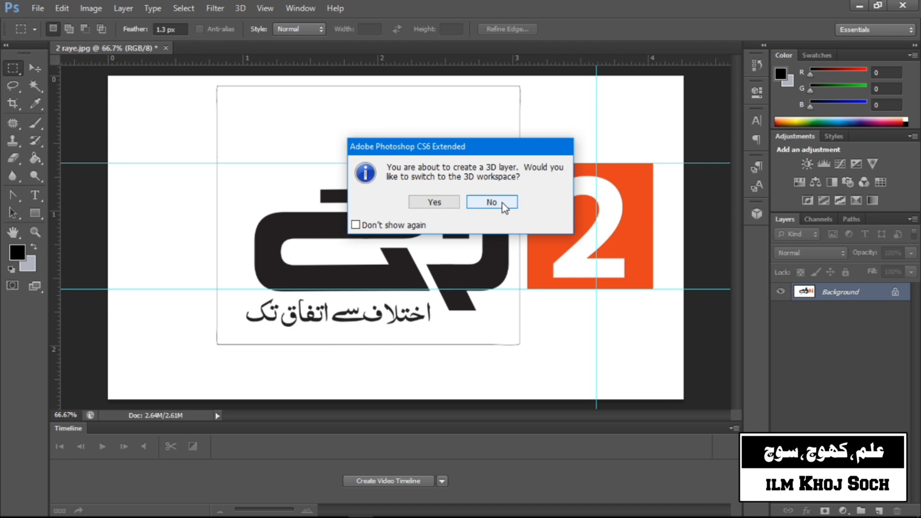
{"action": "left_click", "coordinate": [502, 205]}
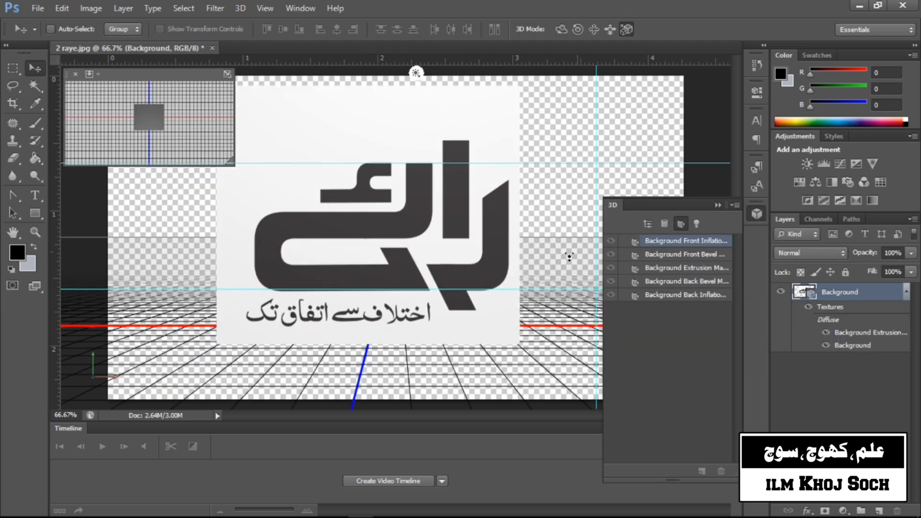
- Select the extruded lettering card, try the roll and orbit modes, and orbit the 3D view to see it from below
{"action": "left_click", "coordinate": [443, 192]}
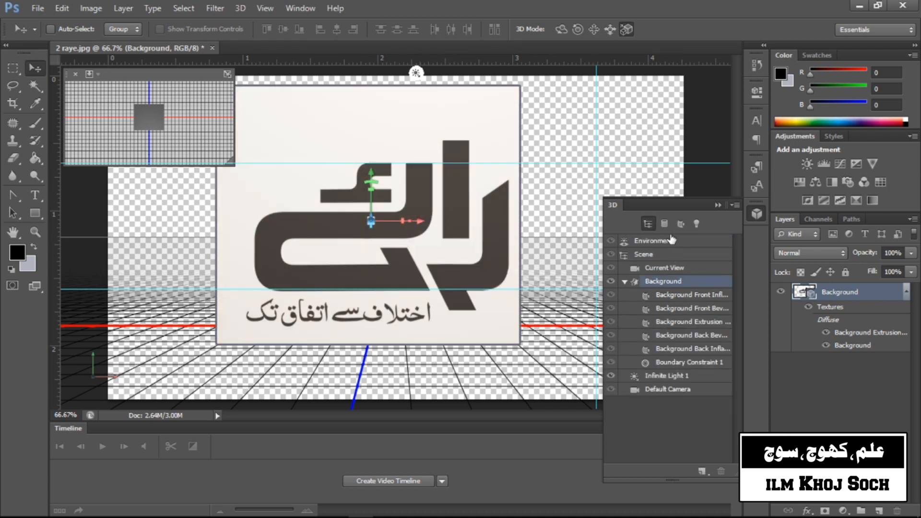
{"action": "left_click", "coordinate": [577, 30]}
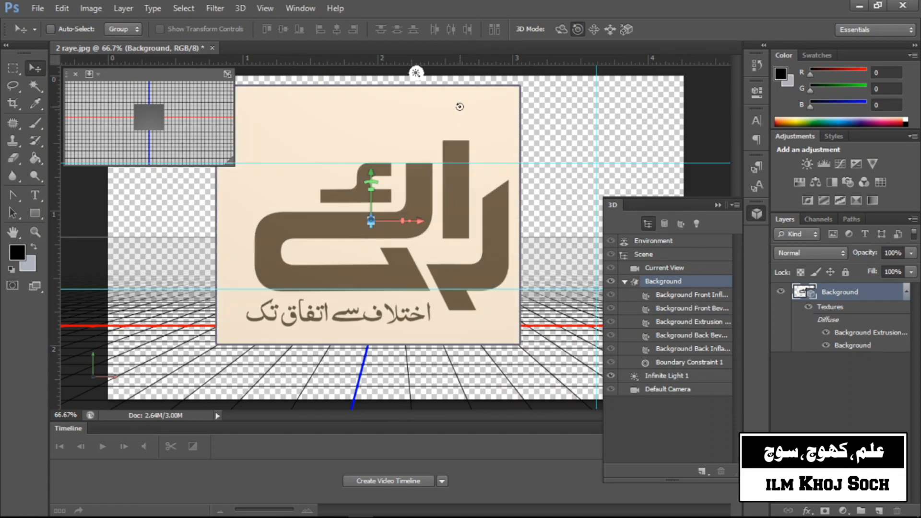
{"action": "left_click", "coordinate": [425, 199]}
{"action": "left_click", "coordinate": [557, 34]}
{"action": "left_click", "coordinate": [437, 151]}
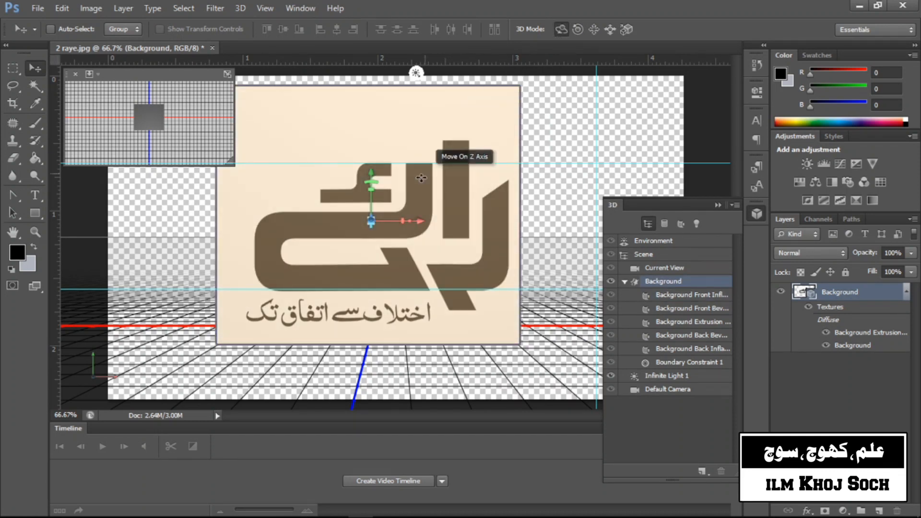
{"action": "left_click_drag", "start_coordinate": [370, 220], "coordinate": [518, 173]}
{"action": "left_click", "coordinate": [518, 173]}
{"action": "left_click_drag", "start_coordinate": [518, 92], "coordinate": [383, 76]}
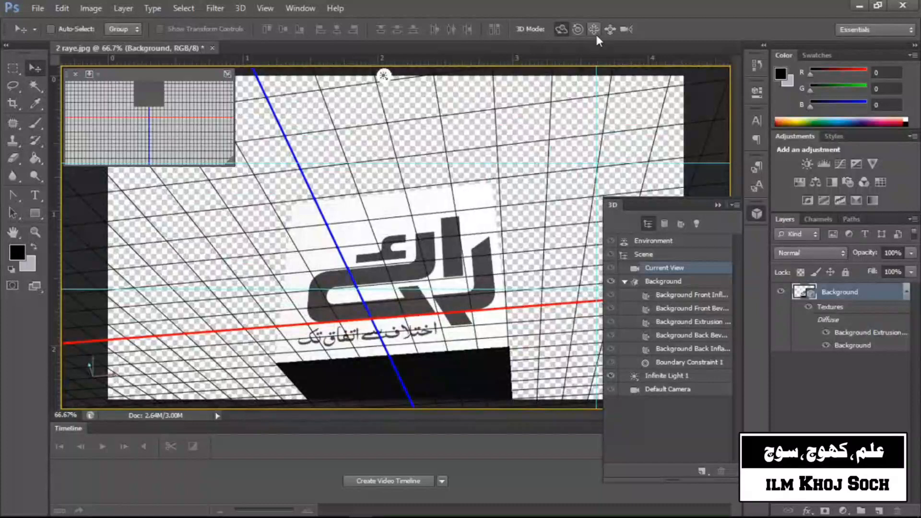
- Roll the 3D camera slightly to level the card, and shift the overhead secondary view to bring the card near its centre
{"action": "left_click", "coordinate": [578, 29]}
{"action": "mouse_move", "coordinate": [485, 151]}
{"action": "left_mouse_down"}
{"action": "mouse_move", "coordinate": [455, 236]}
{"action": "mouse_move", "coordinate": [474, 145]}
{"action": "left_mouse_up"}
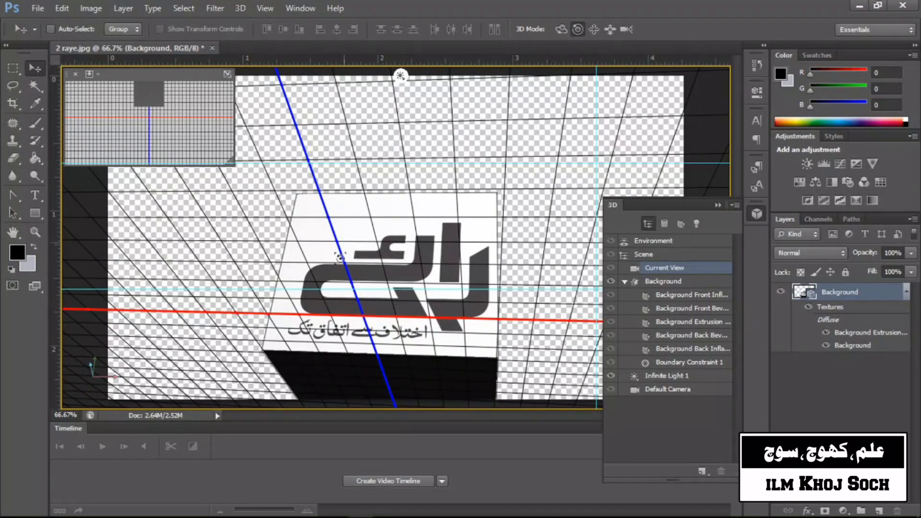
{"action": "left_click_drag", "start_coordinate": [151, 97], "coordinate": [149, 133]}
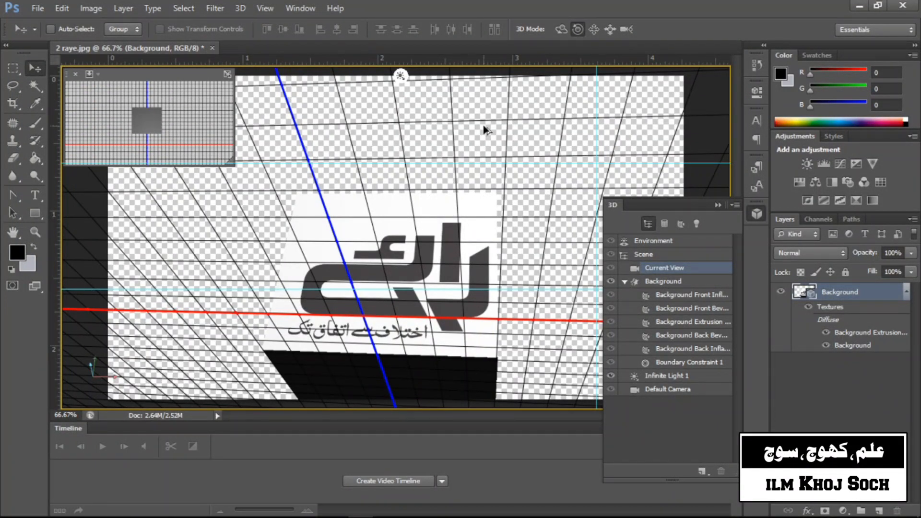
- Undo the path-based extrusion and the work path back to the flat Background layer, and collapse the 3D options
{"action": "key", "text": "ctrl+alt+z"}
{"action": "key", "text": "ctrl+alt+z"}
{"action": "key", "text": "ctrl+alt+z"}
{"action": "key", "text": "ctrl+alt+z"}
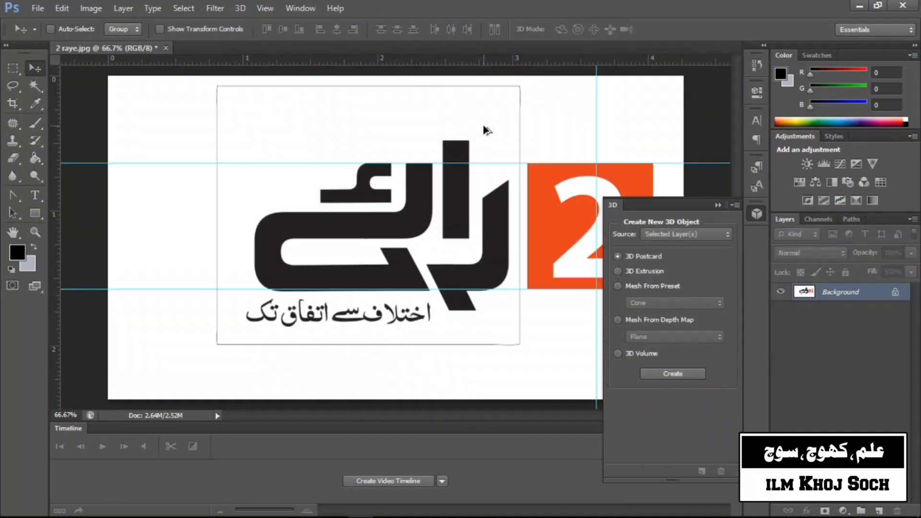
{"action": "key", "text": "ctrl+alt+z"}
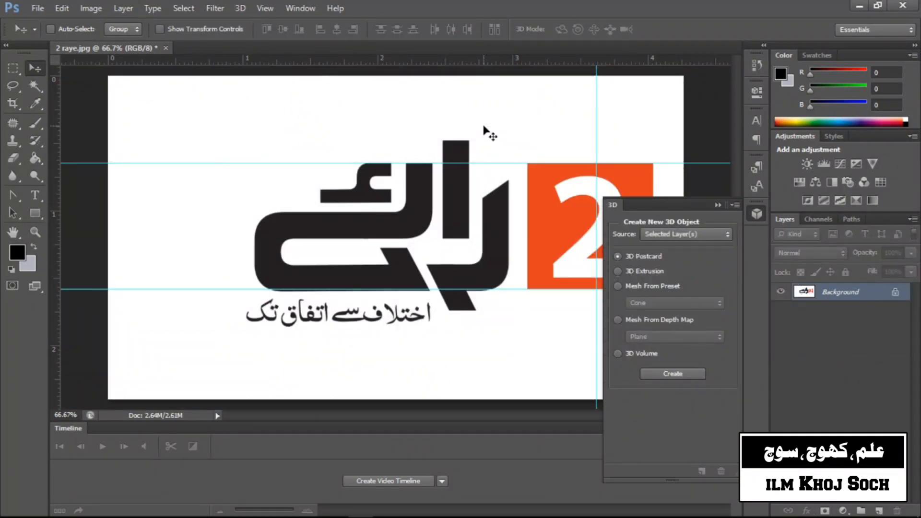
{"action": "left_click", "coordinate": [718, 205]}
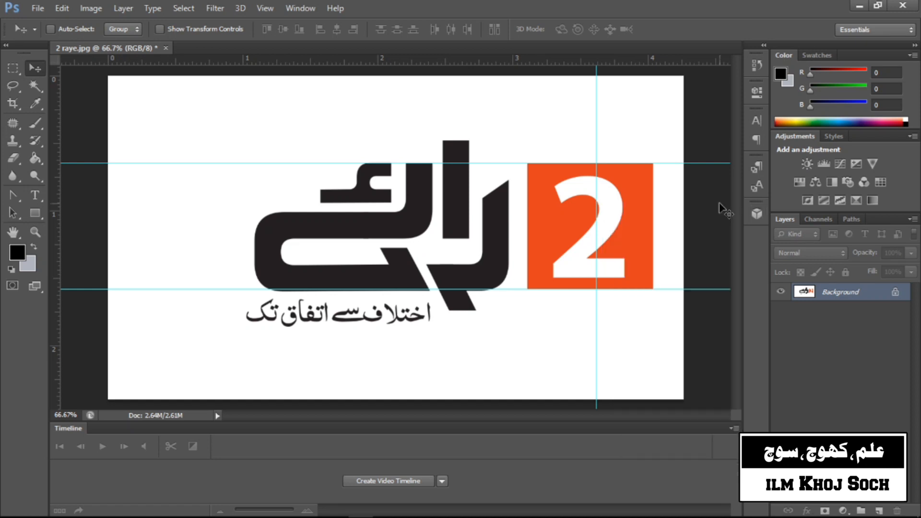
- Marquee-select the Urdu lettering and tagline again as the source for an extrusion from the current selection
{"action": "left_click", "coordinate": [244, 7]}
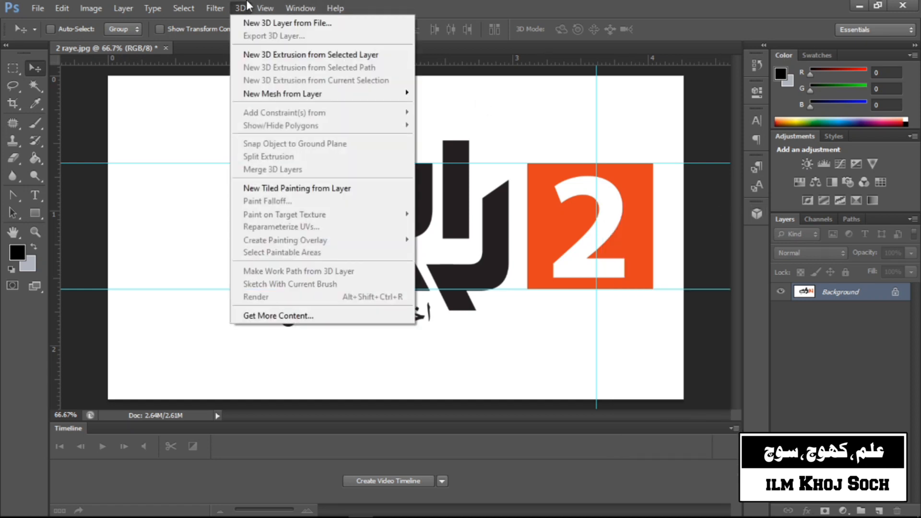
{"action": "mouse_move", "coordinate": [268, 94]}
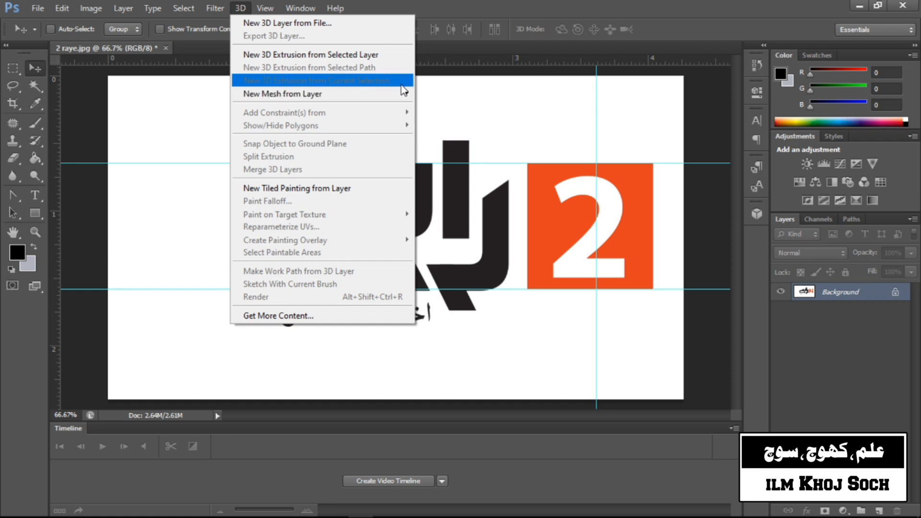
{"action": "left_click", "coordinate": [465, 103]}
{"action": "left_click", "coordinate": [11, 68]}
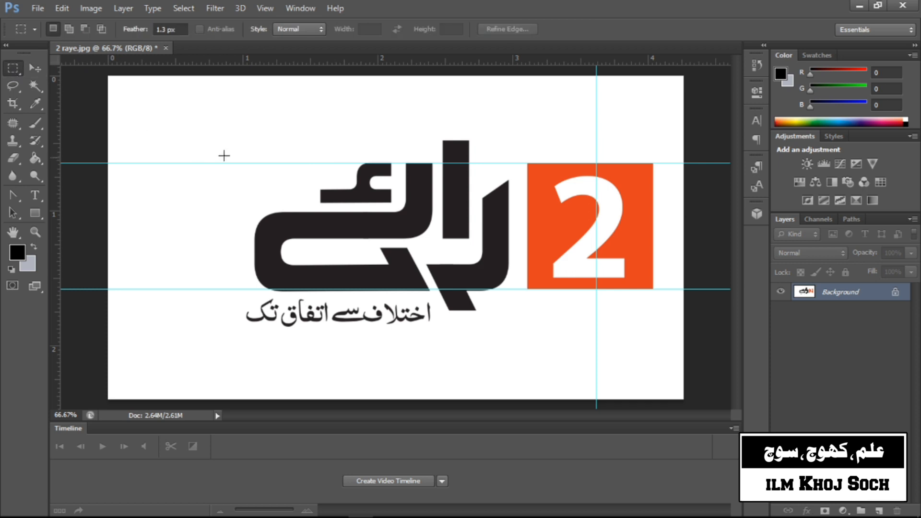
{"action": "left_click_drag", "start_coordinate": [193, 93], "coordinate": [518, 339]}
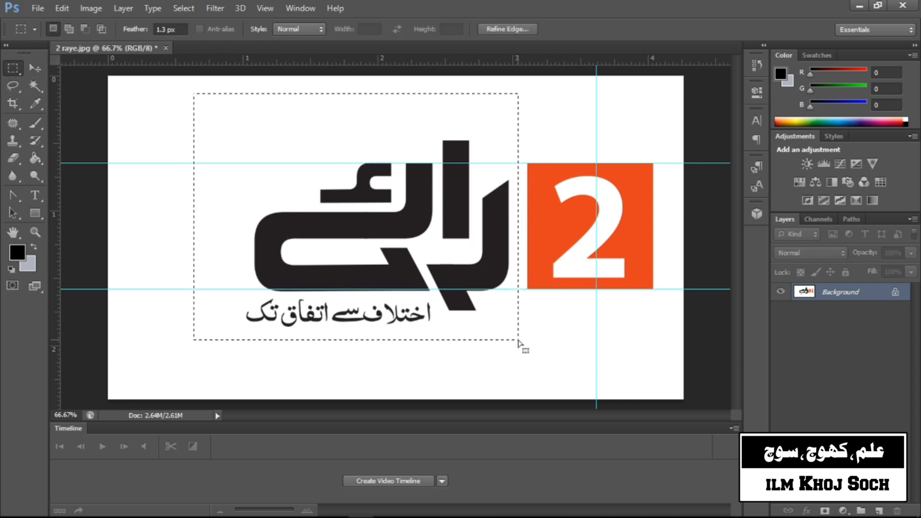
- Create a new 3D extrusion from the current selection in the current workspace, and orbit the view to show its upper edge
{"action": "left_click", "coordinate": [250, 6]}
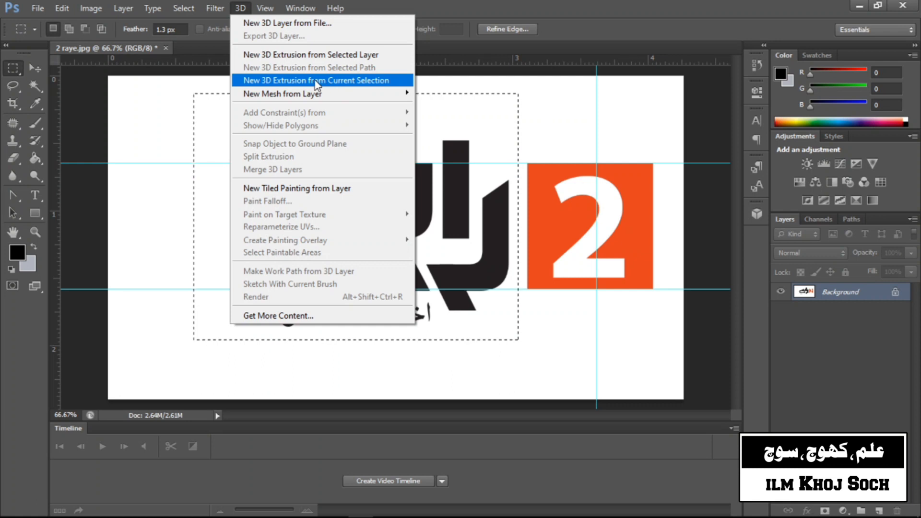
{"action": "left_click", "coordinate": [348, 81]}
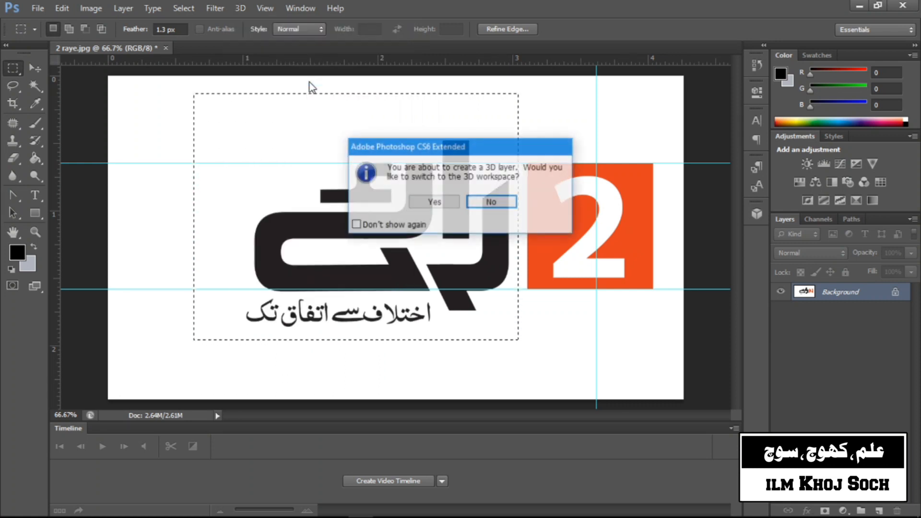
{"action": "left_click", "coordinate": [481, 201]}
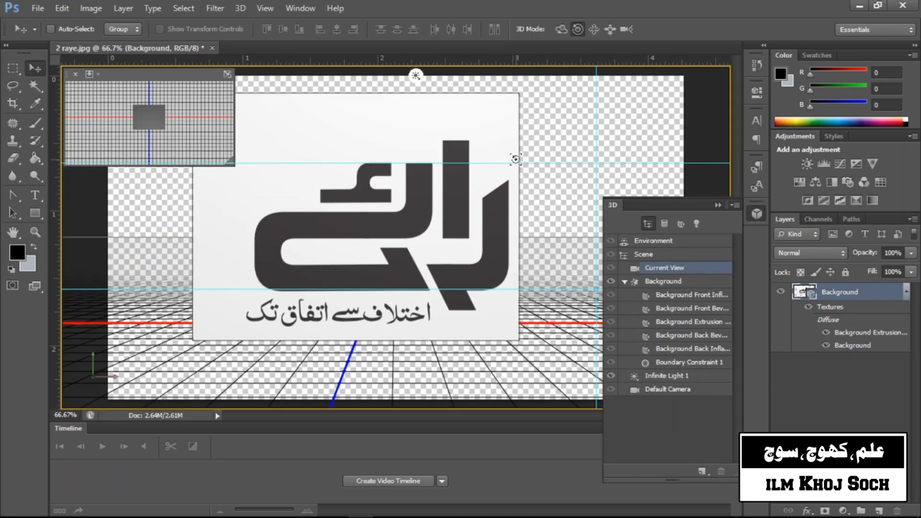
{"action": "left_click", "coordinate": [561, 30]}
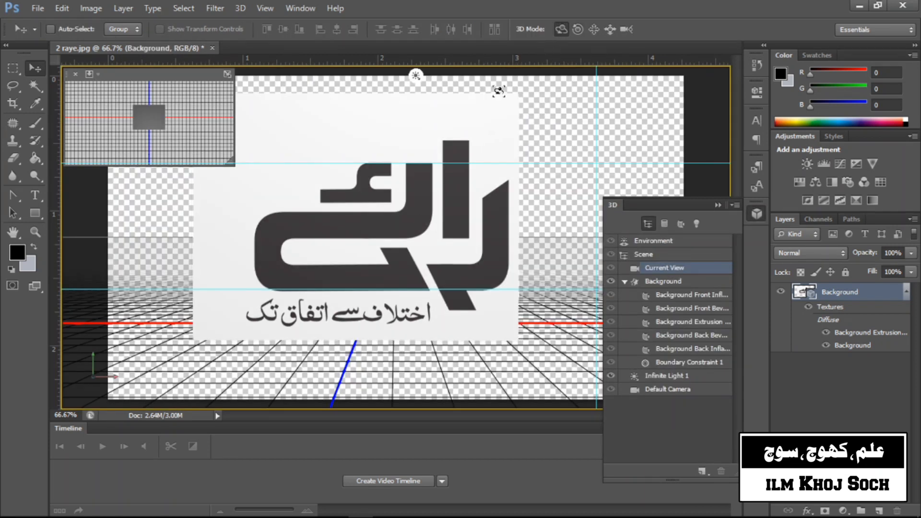
{"action": "left_click_drag", "start_coordinate": [443, 188], "coordinate": [521, 172]}
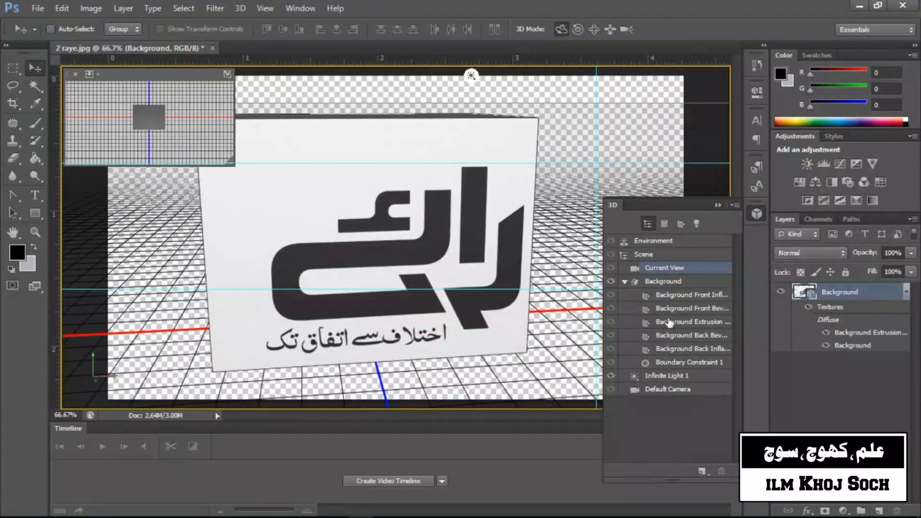
- Select the front bevel, front inflation and extrusion materials in turn, and redirect Infinite Light 1 to cast a shadow behind the card's left side
{"action": "left_click", "coordinate": [687, 300]}
{"action": "left_click", "coordinate": [678, 311]}
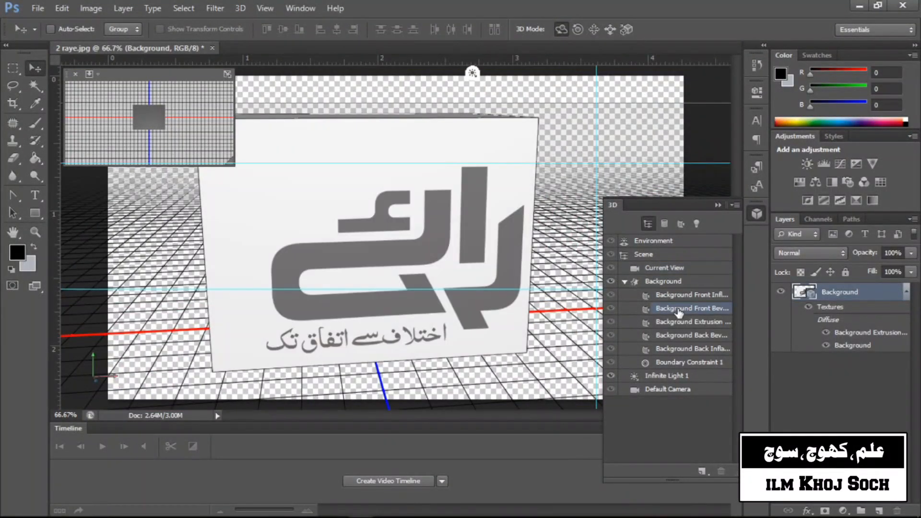
{"action": "left_click", "coordinate": [704, 295]}
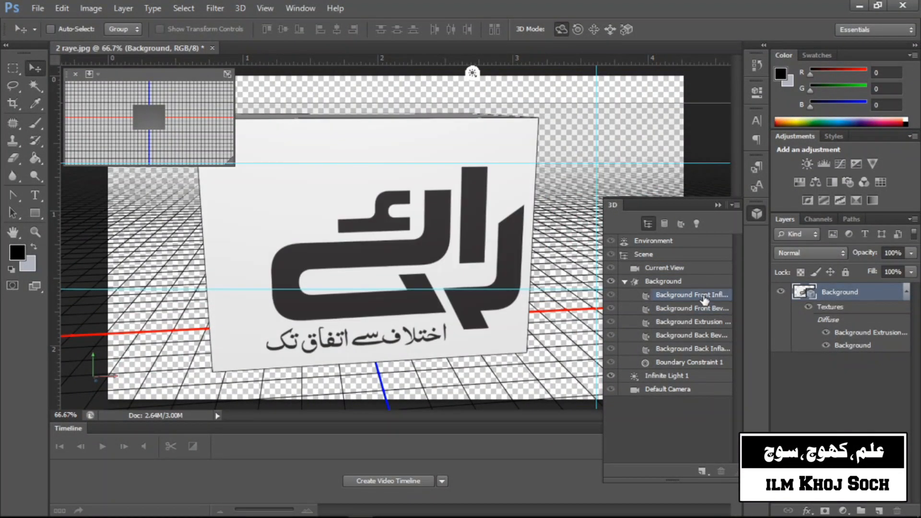
{"action": "left_click", "coordinate": [692, 321]}
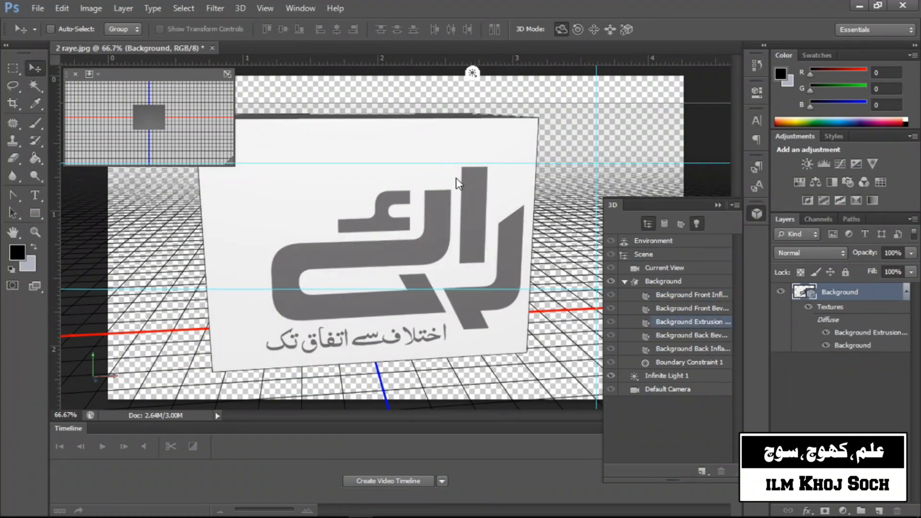
{"action": "mouse_move", "coordinate": [484, 178]}
{"action": "left_mouse_down"}
{"action": "mouse_move", "coordinate": [416, 199]}
{"action": "mouse_move", "coordinate": [372, 162]}
{"action": "mouse_move", "coordinate": [487, 113]}
{"action": "mouse_move", "coordinate": [499, 176]}
{"action": "left_mouse_up"}
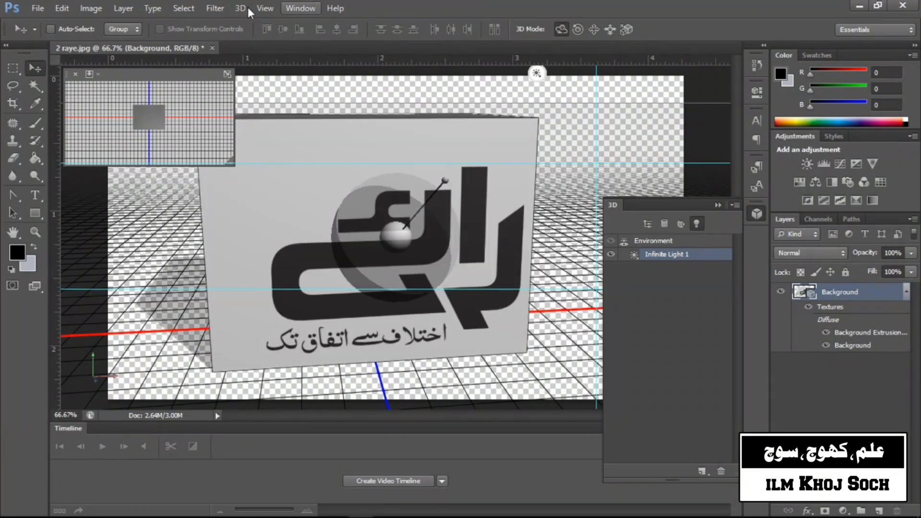
- Undo the light change, the orbit and the selection-based extrusion back to the flat Background layer, and collapse the 3D options
{"action": "key", "text": "ctrl+z"}
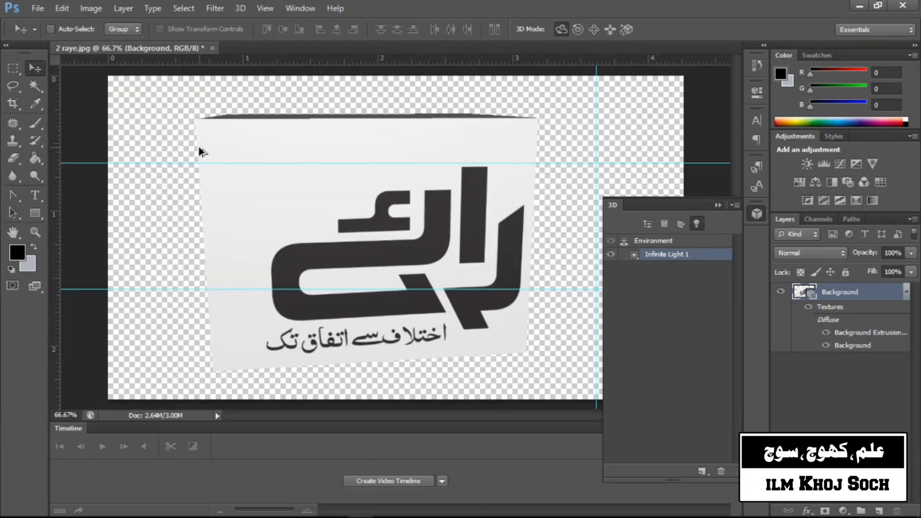
{"action": "key", "text": "ctrl+alt+z"}
{"action": "key", "text": "ctrl+alt+z"}
{"action": "key", "text": "ctrl+alt+z"}
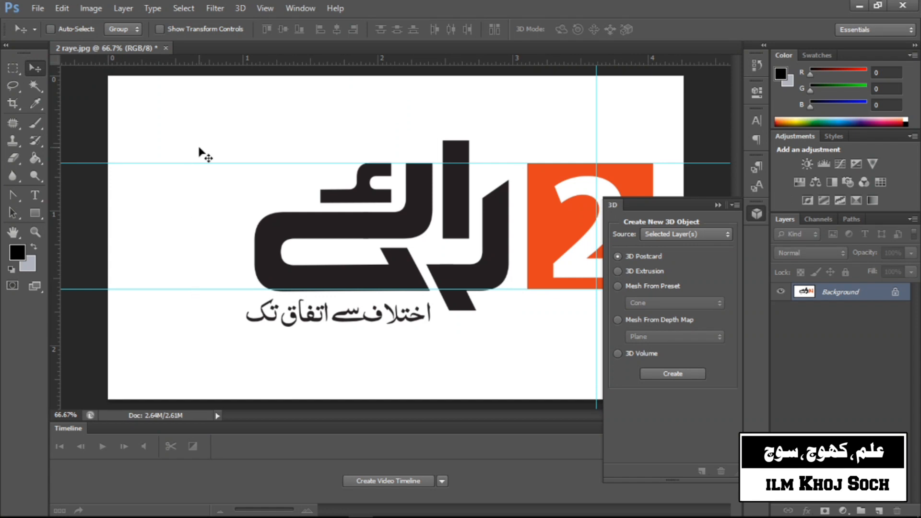
{"action": "left_click", "coordinate": [722, 205]}
- Create a Postcard mesh from the Background layer in the current workspace, and orbit it slightly
{"action": "left_click", "coordinate": [246, 6]}
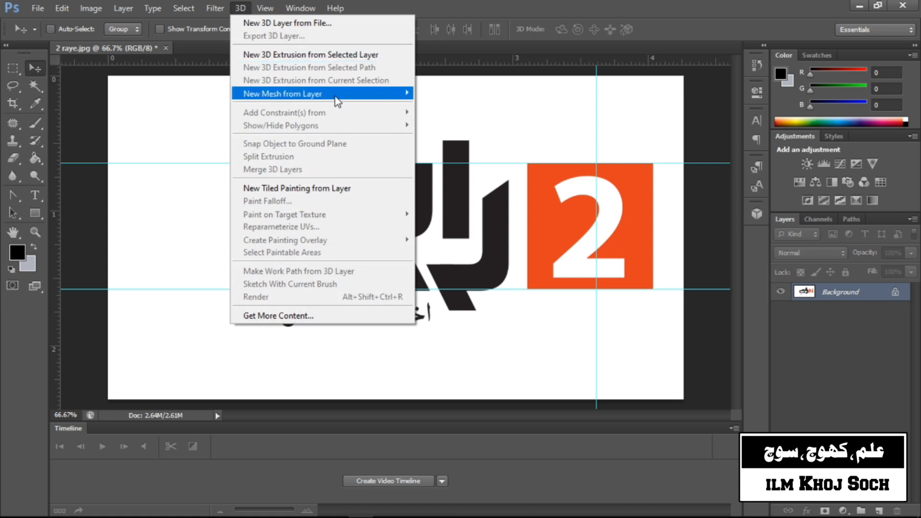
{"action": "mouse_move", "coordinate": [338, 102]}
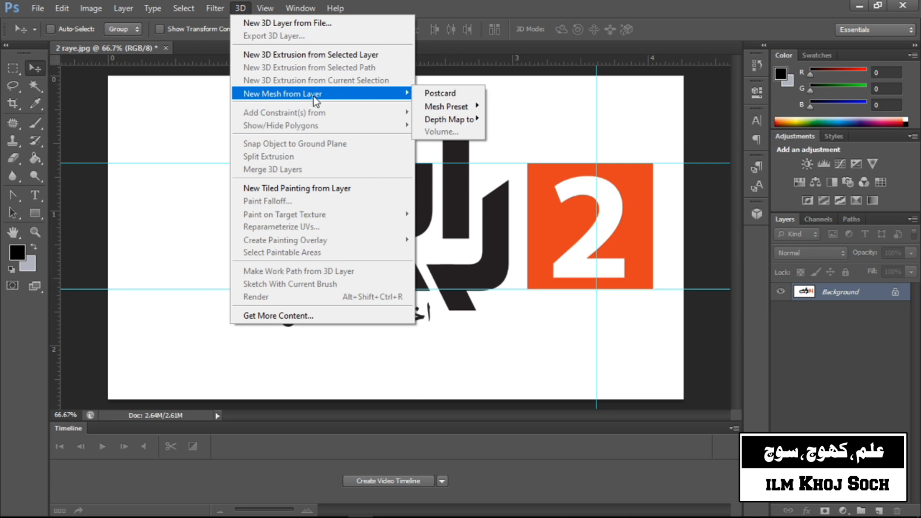
{"action": "left_click", "coordinate": [437, 94]}
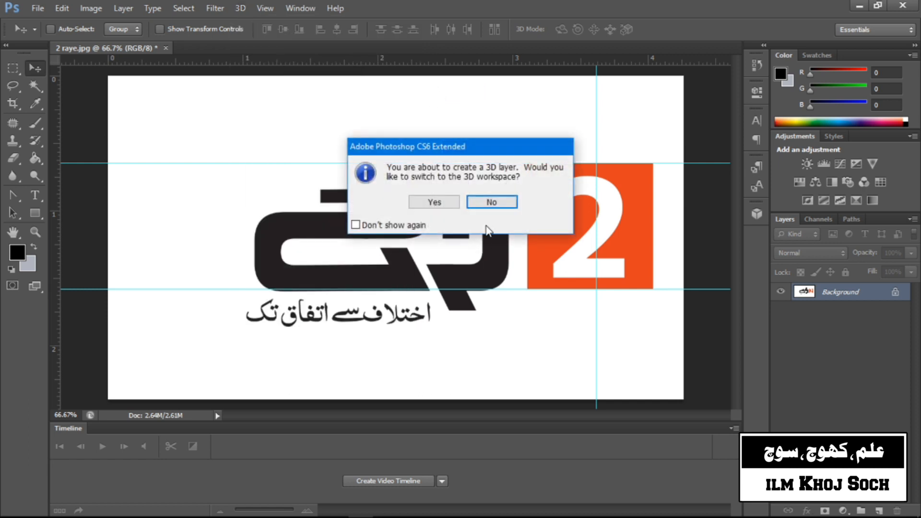
{"action": "left_click", "coordinate": [508, 201]}
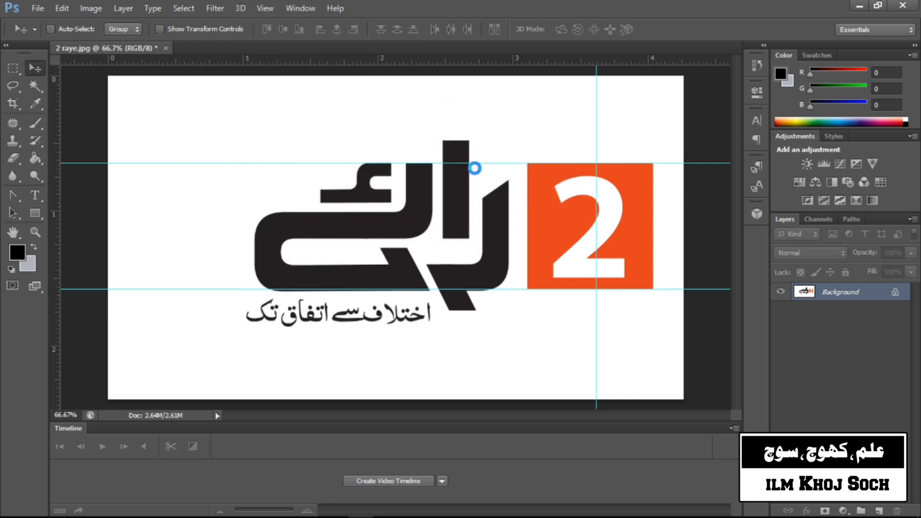
{"action": "mouse_move", "coordinate": [501, 265]}
{"action": "left_mouse_down"}
{"action": "mouse_move", "coordinate": [371, 287]}
{"action": "mouse_move", "coordinate": [388, 286]}
{"action": "mouse_move", "coordinate": [278, 271]}
{"action": "mouse_move", "coordinate": [373, 267]}
{"action": "mouse_move", "coordinate": [370, 299]}
{"action": "mouse_move", "coordinate": [402, 293]}
{"action": "mouse_move", "coordinate": [369, 290]}
{"action": "mouse_move", "coordinate": [219, 360]}
{"action": "mouse_move", "coordinate": [448, 275]}
{"action": "mouse_move", "coordinate": [422, 296]}
{"action": "mouse_move", "coordinate": [491, 262]}
{"action": "left_mouse_up"}
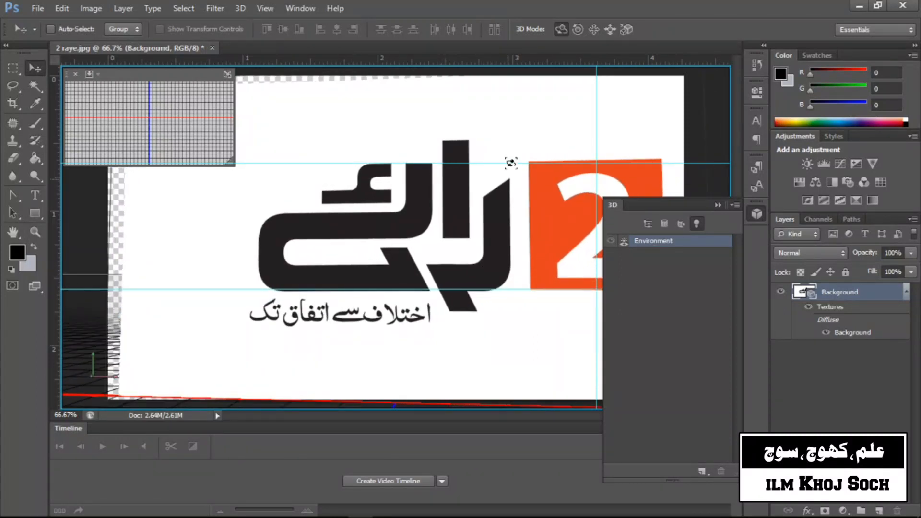
- Pan the postcard view slightly left, roll it clockwise, and pan it again towards the upper right
{"action": "left_click", "coordinate": [593, 29]}
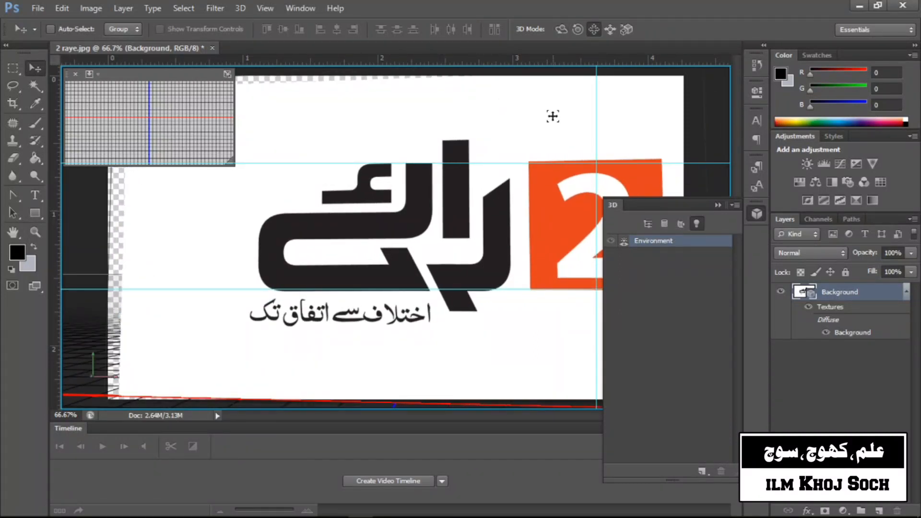
{"action": "left_click_drag", "start_coordinate": [545, 156], "coordinate": [535, 156]}
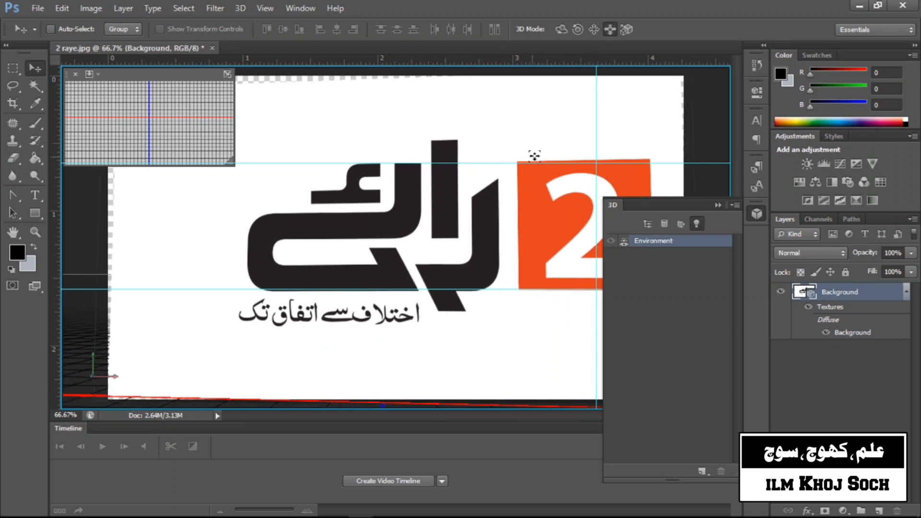
{"action": "left_click", "coordinate": [578, 30]}
{"action": "left_click_drag", "start_coordinate": [499, 117], "coordinate": [490, 182]}
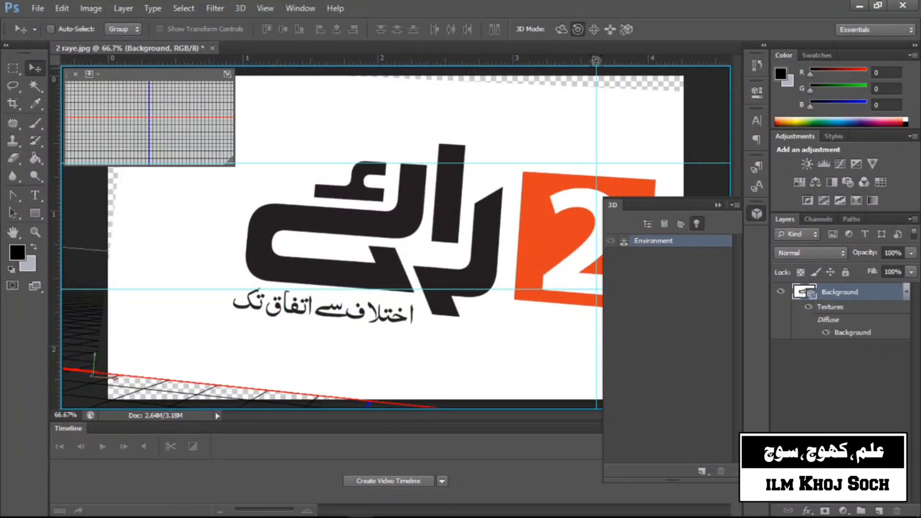
{"action": "left_click", "coordinate": [593, 30]}
{"action": "left_click_drag", "start_coordinate": [504, 139], "coordinate": [528, 131]}
- Undo the postcard's view changes and the Postcard mesh back to the flat Background layer, and collapse the 3D options
{"action": "key", "text": "ctrl+alt+z"}
{"action": "key", "text": "ctrl+alt+z"}
{"action": "key", "text": "ctrl+alt+z"}
{"action": "key", "text": "ctrl+alt+z"}
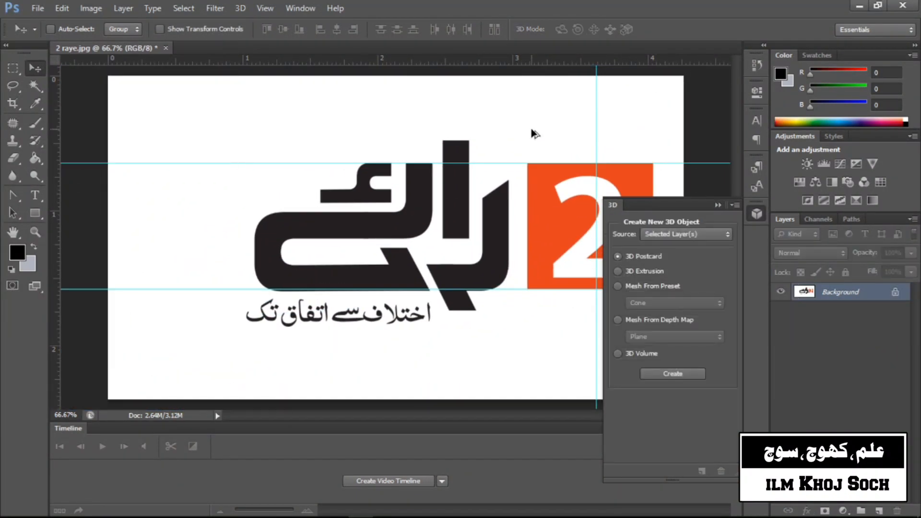
{"action": "left_click", "coordinate": [718, 205]}
- Create a Cone preset mesh from the Background layer while staying in the current workspace
{"action": "left_click", "coordinate": [245, 8]}
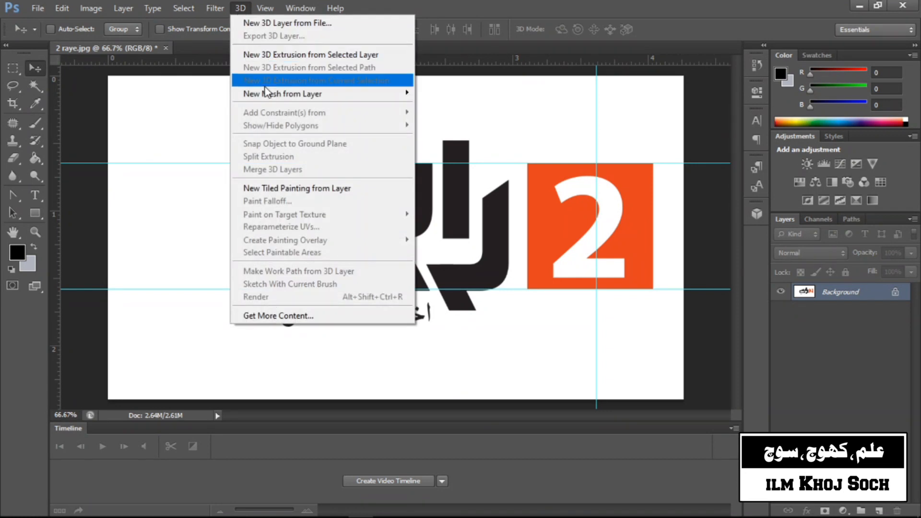
{"action": "mouse_move", "coordinate": [264, 94]}
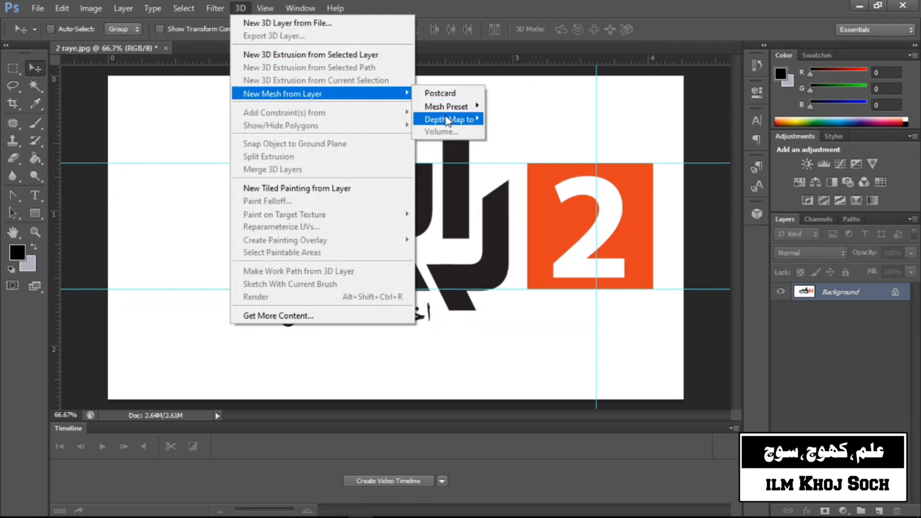
{"action": "mouse_move", "coordinate": [454, 109]}
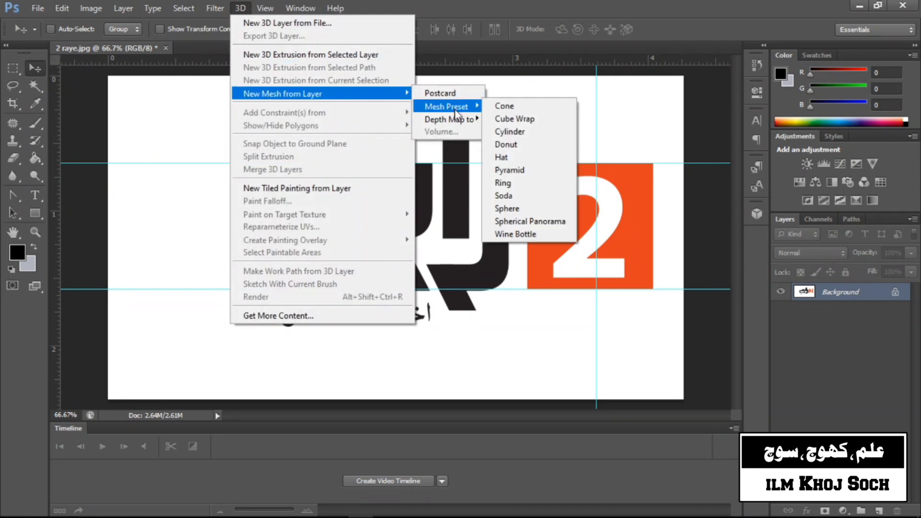
{"action": "left_click", "coordinate": [569, 111]}
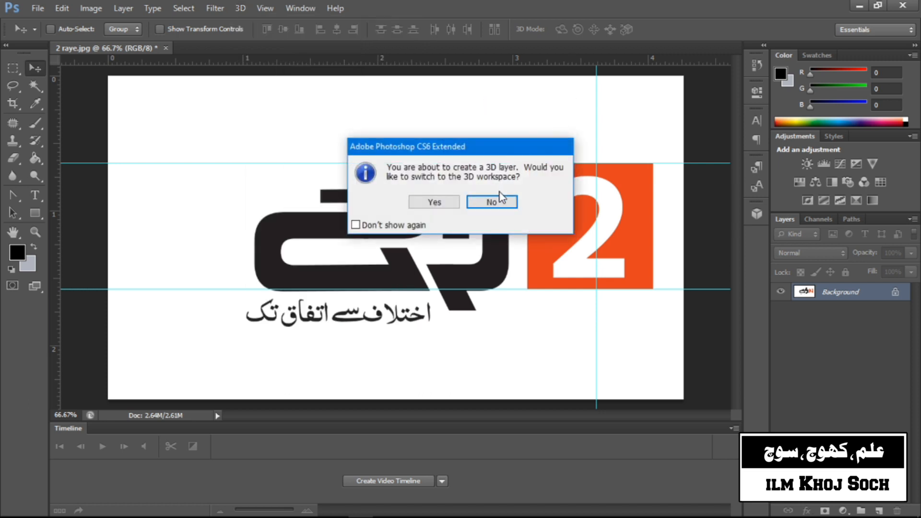
{"action": "left_click", "coordinate": [491, 202]}
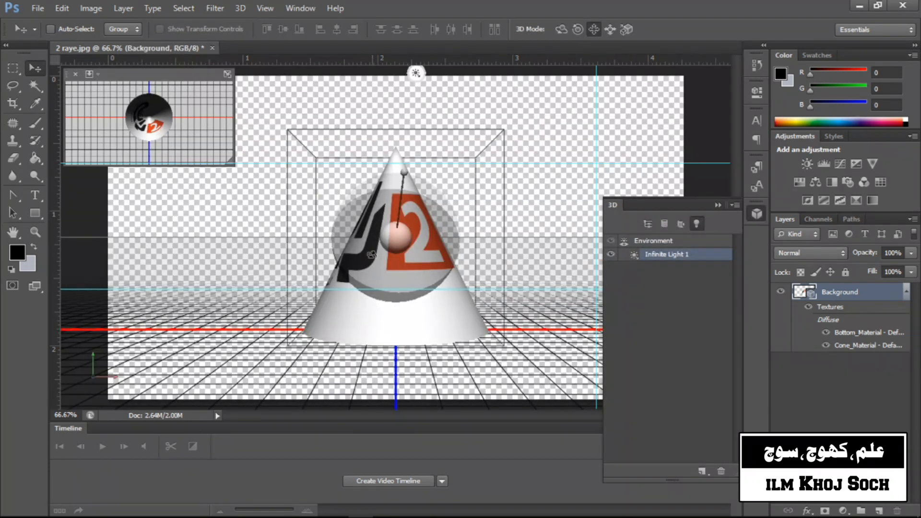
- Redirect Infinite Light 1 to light the cone from the right, and orbit the whole scene to show the cone's Urdu lettering
{"action": "mouse_move", "coordinate": [372, 254]}
{"action": "left_mouse_down"}
{"action": "mouse_move", "coordinate": [434, 184]}
{"action": "mouse_move", "coordinate": [424, 181]}
{"action": "left_mouse_up"}
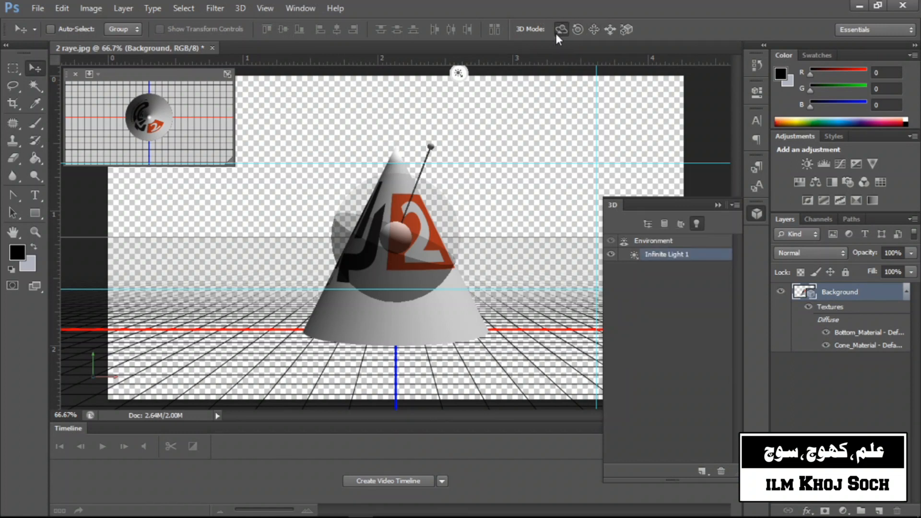
{"action": "left_click_drag", "start_coordinate": [382, 210], "coordinate": [493, 154]}
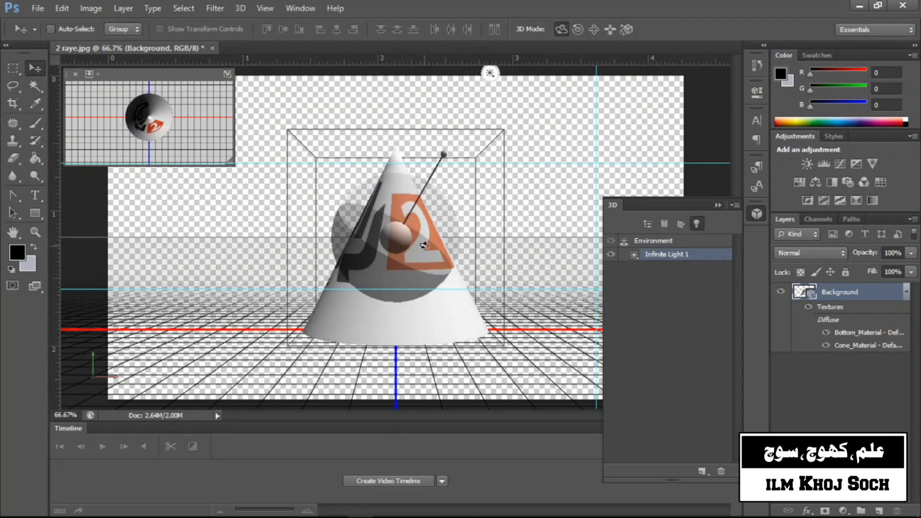
{"action": "left_click", "coordinate": [651, 228]}
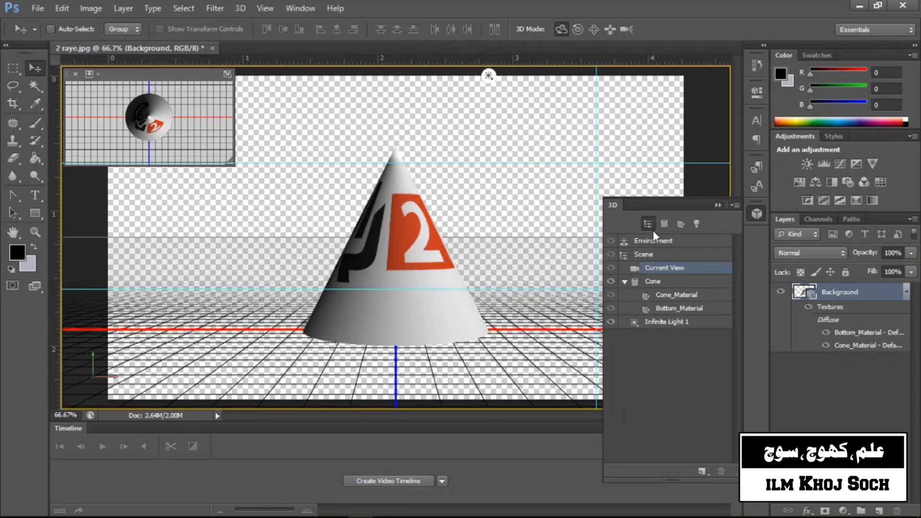
{"action": "left_click_drag", "start_coordinate": [416, 327], "coordinate": [478, 308]}
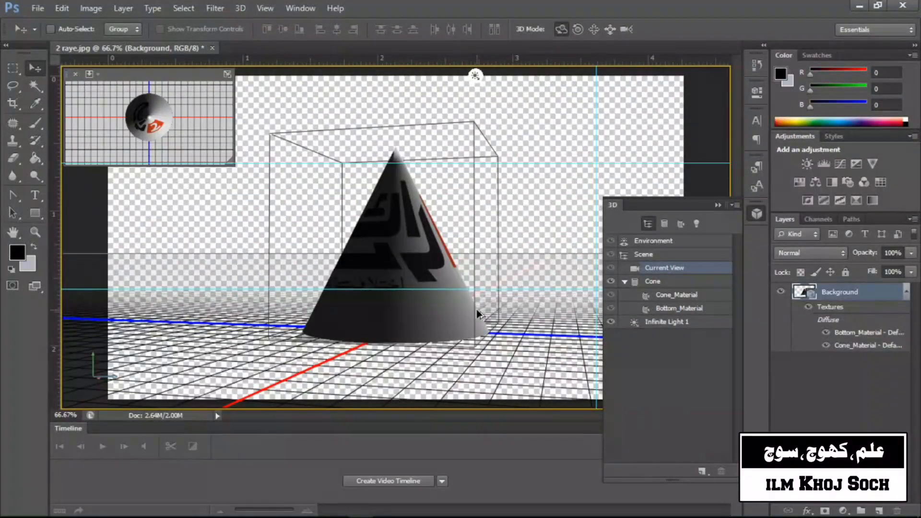
- Undo the orbit, the light changes and the Cone mesh back to the flat Background layer, and collapse the 3D options
{"action": "key", "text": "ctrl+alt+z"}
{"action": "key", "text": "ctrl+alt+z"}
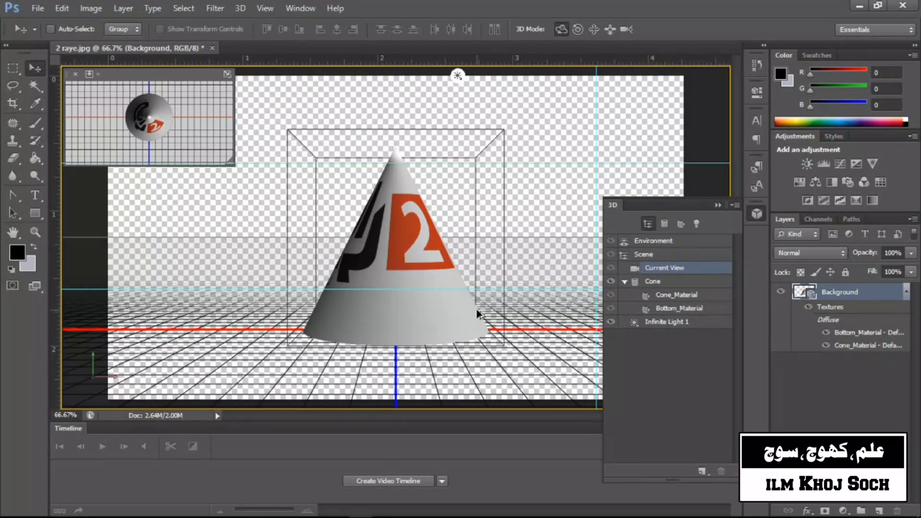
{"action": "key", "text": "ctrl+alt+z"}
{"action": "key", "text": "ctrl+alt+z"}
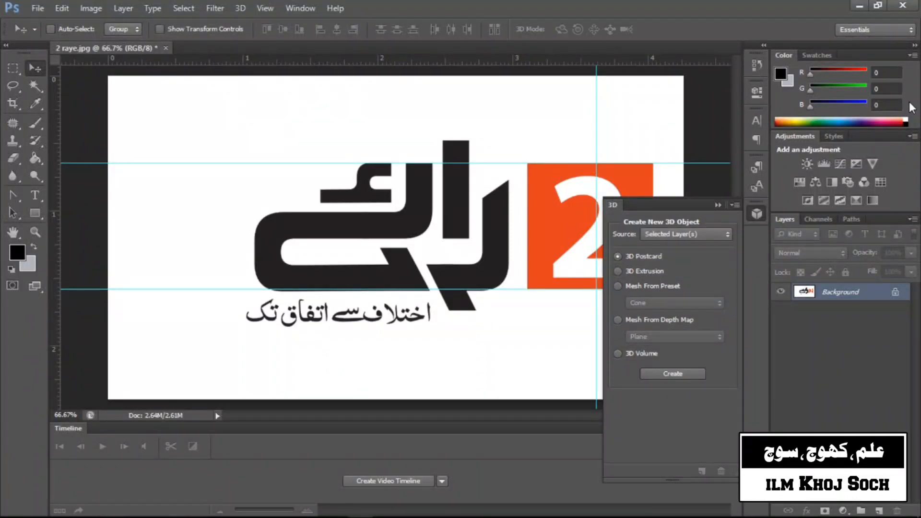
{"action": "left_click", "coordinate": [717, 206]}
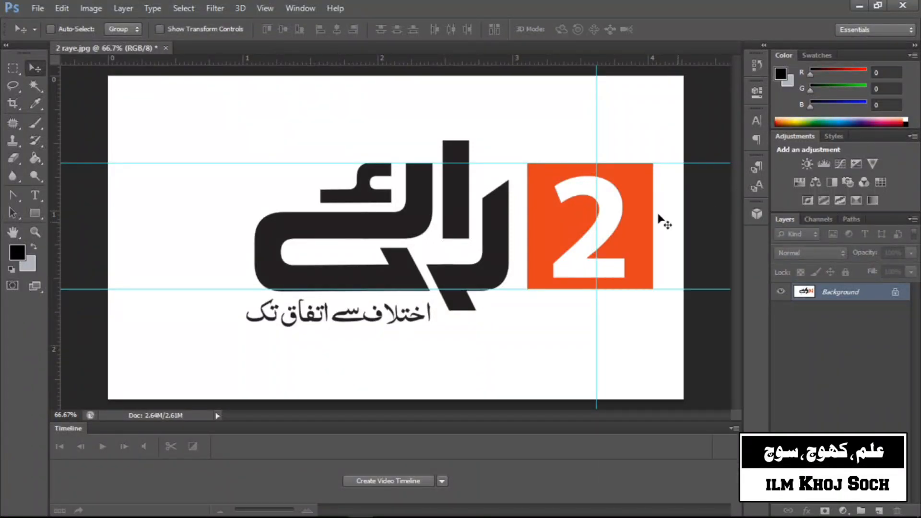
- Create a Cube Wrap mesh from the Background layer in the current workspace, orbit it to a corner view, and undo back to the flat layer
{"action": "left_click", "coordinate": [241, 8]}
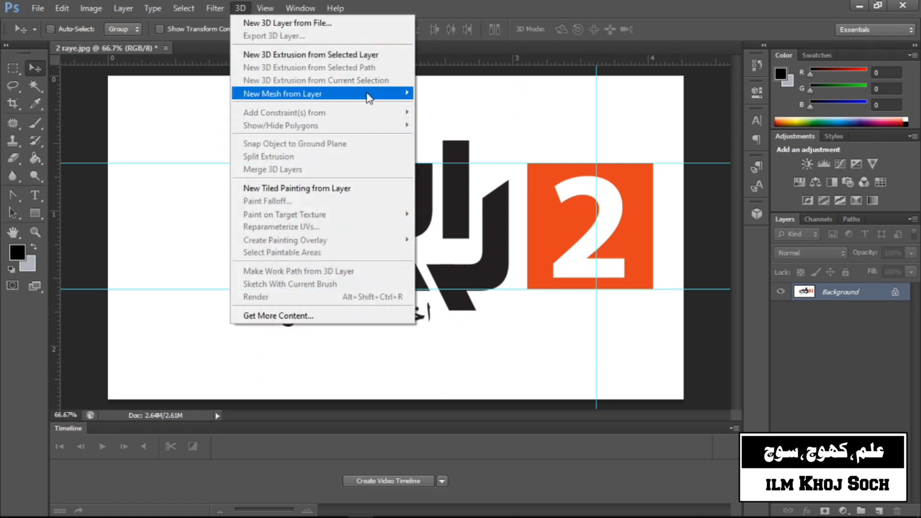
{"action": "mouse_move", "coordinate": [443, 111]}
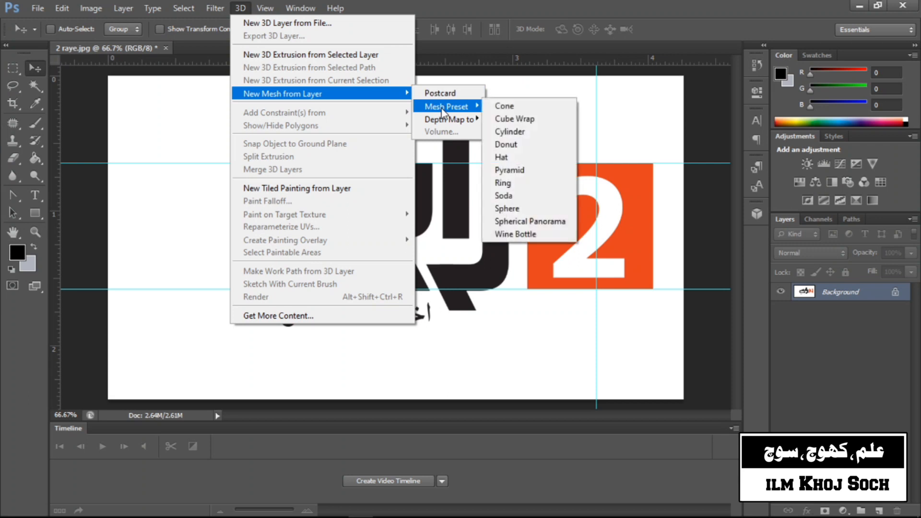
{"action": "left_click", "coordinate": [518, 121]}
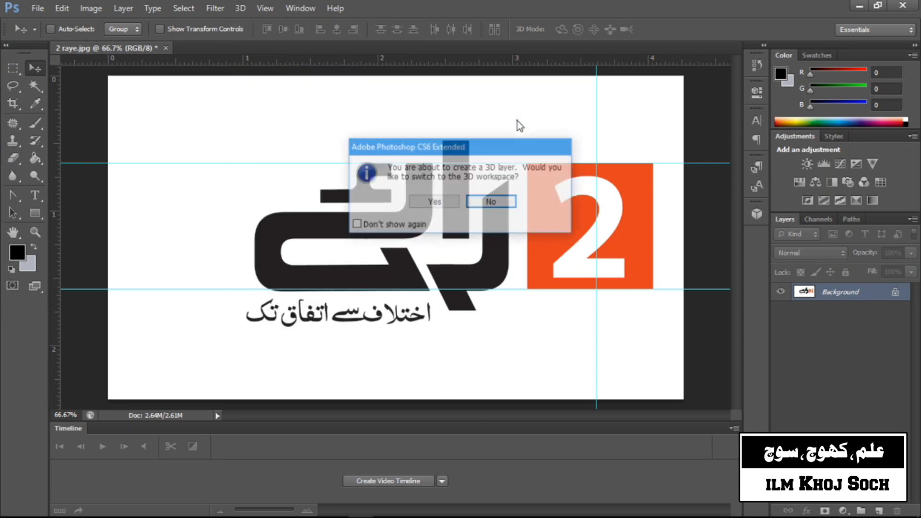
{"action": "left_click", "coordinate": [482, 202]}
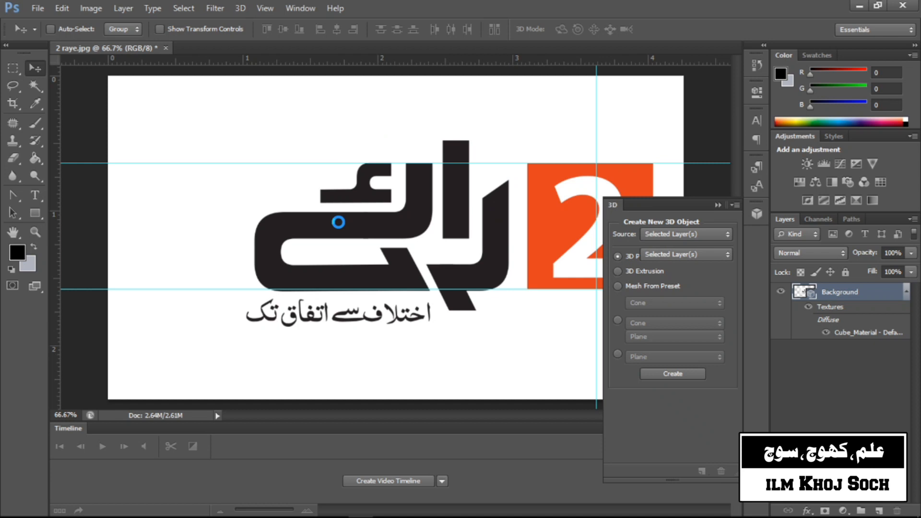
{"action": "left_click_drag", "start_coordinate": [494, 226], "coordinate": [71, 201]}
{"action": "left_click_drag", "start_coordinate": [414, 262], "coordinate": [535, 238]}
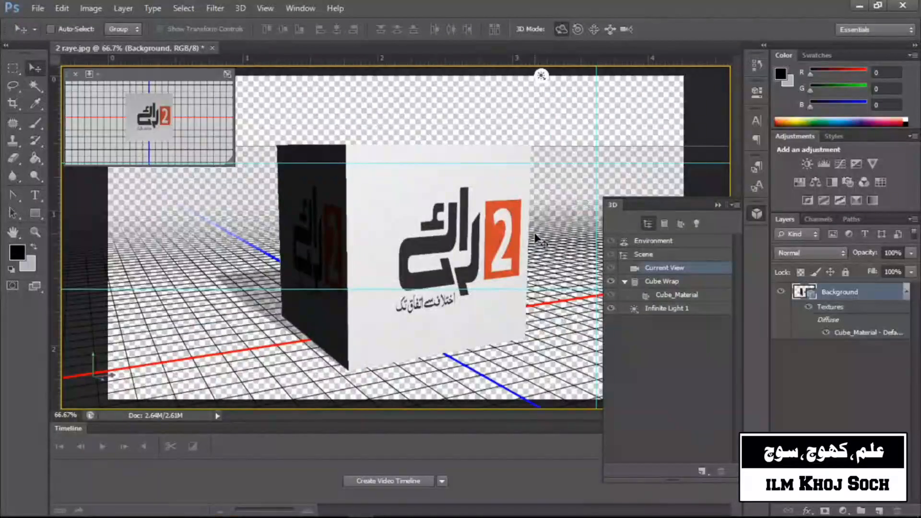
{"action": "key", "text": "ctrl+z"}
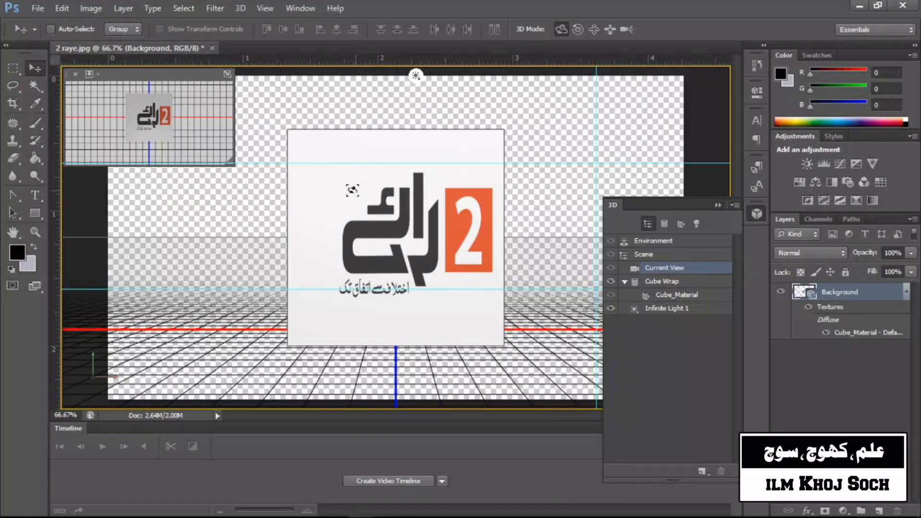
{"action": "key", "text": "ctrl+alt+z"}
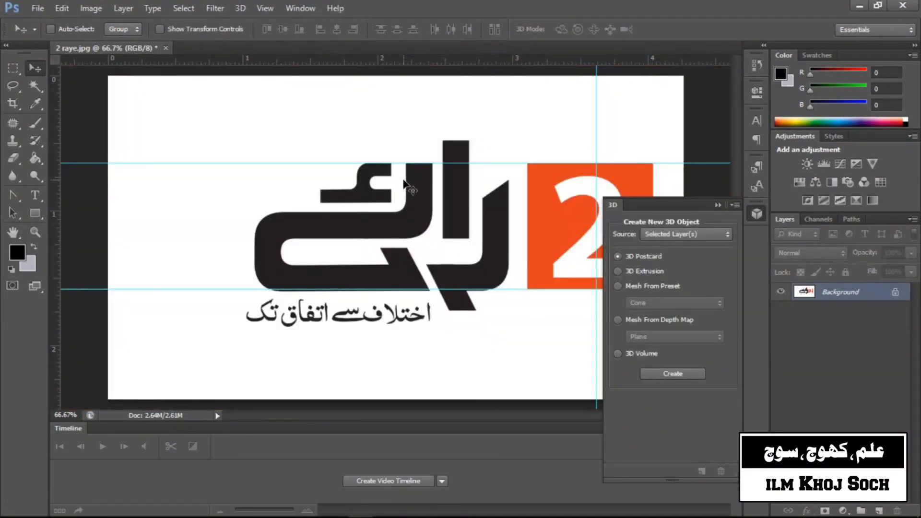
- Create a Cylinder mesh from the Background layer in the current workspace, orbit it to show the Urdu lettering, and undo back to the flat layer
{"action": "left_click", "coordinate": [242, 8]}
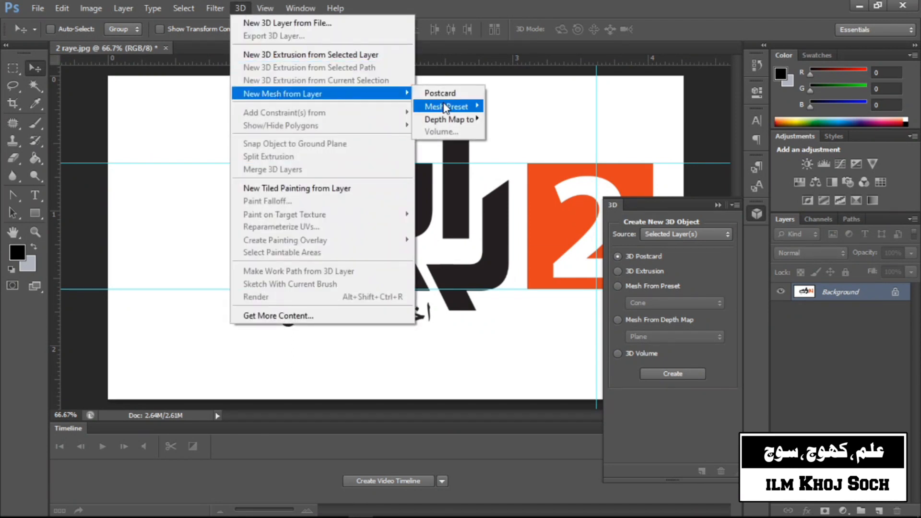
{"action": "mouse_move", "coordinate": [445, 106]}
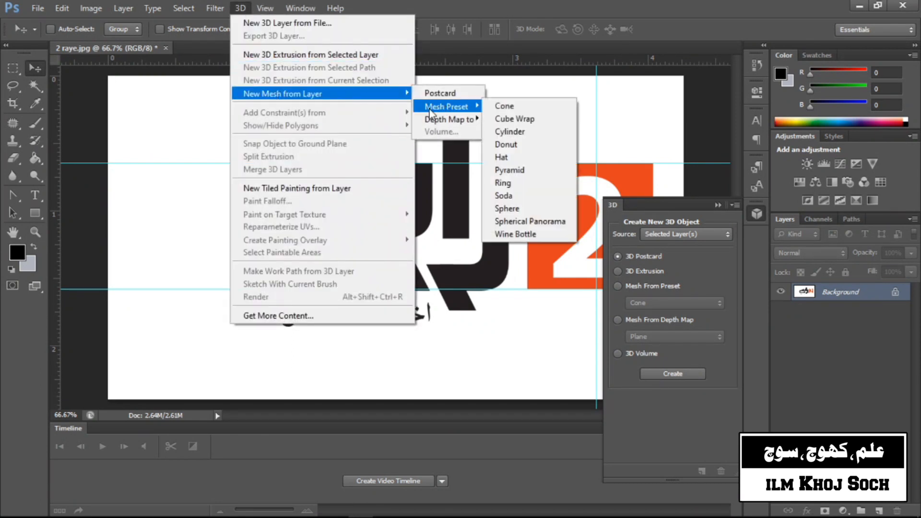
{"action": "left_click", "coordinate": [507, 134]}
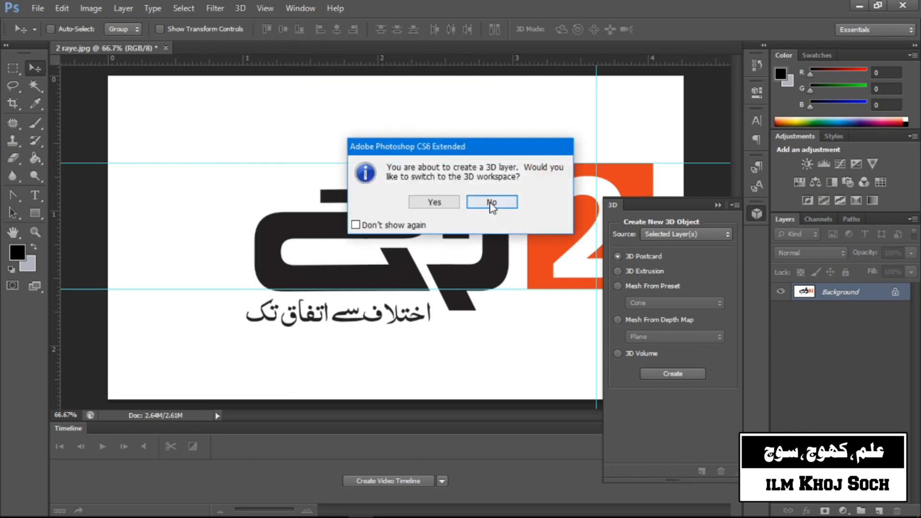
{"action": "left_click", "coordinate": [491, 202]}
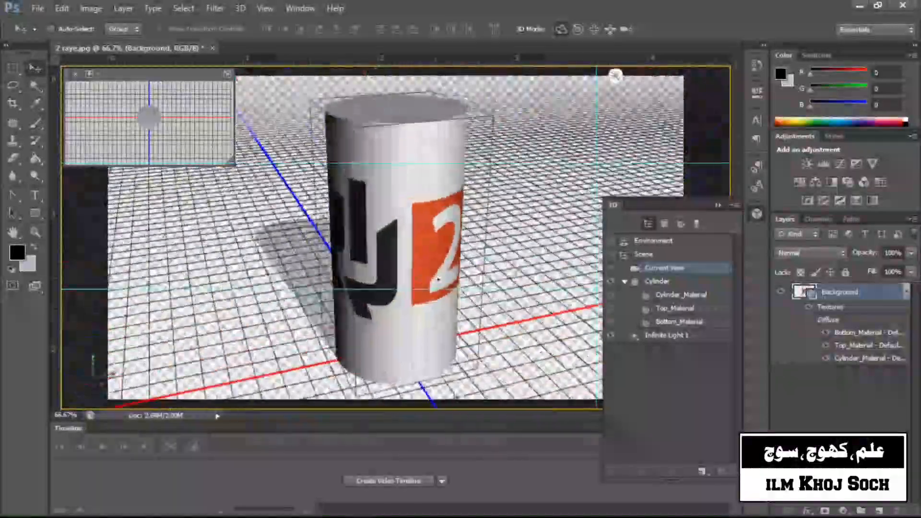
{"action": "left_click_drag", "start_coordinate": [438, 279], "coordinate": [501, 265]}
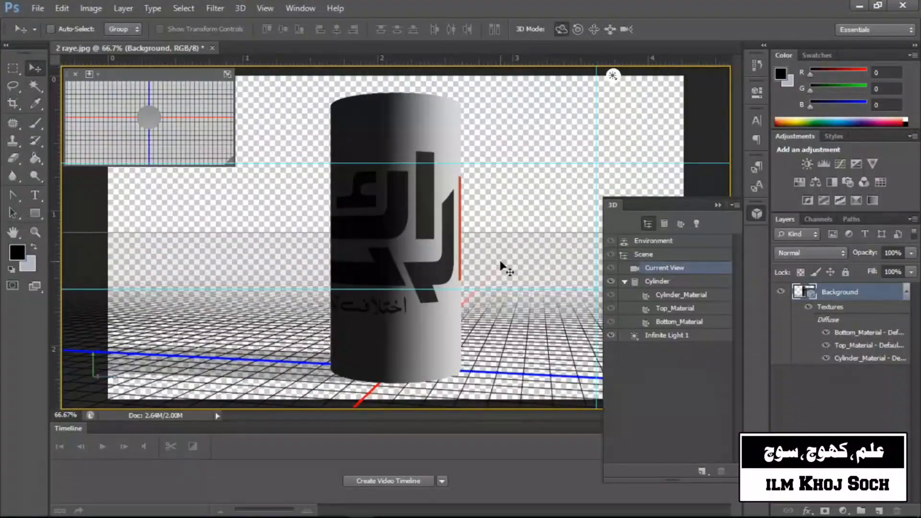
{"action": "key", "text": "ctrl+z"}
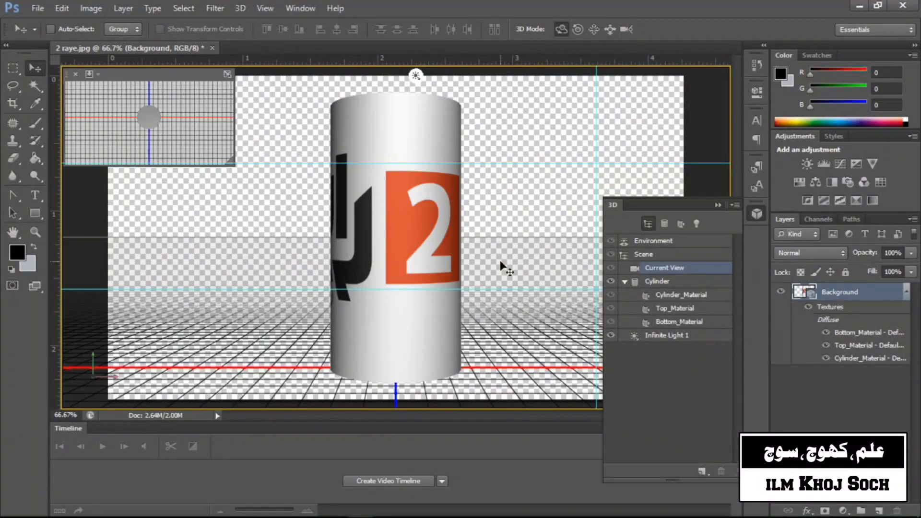
{"action": "key", "text": "ctrl+alt+z"}
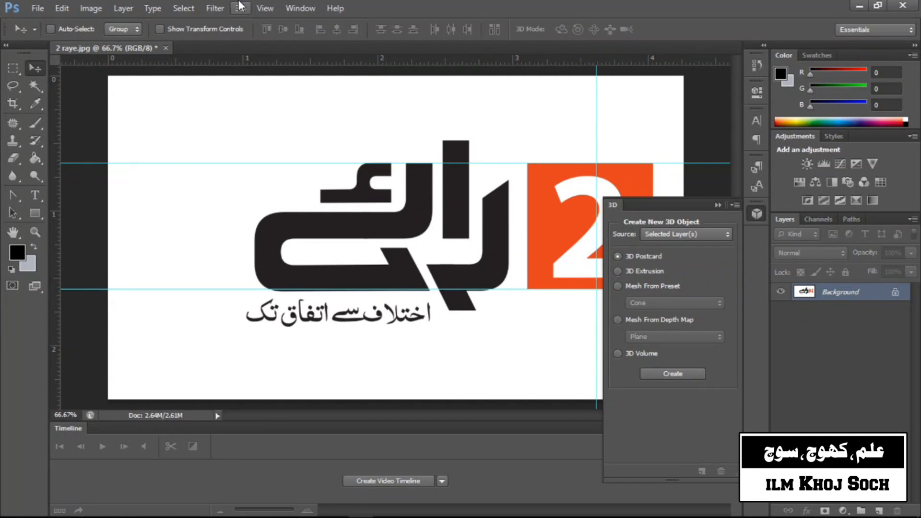
- Create a Donut mesh preset from the Background layer, staying in the current workspace
{"action": "left_click", "coordinate": [240, 8]}
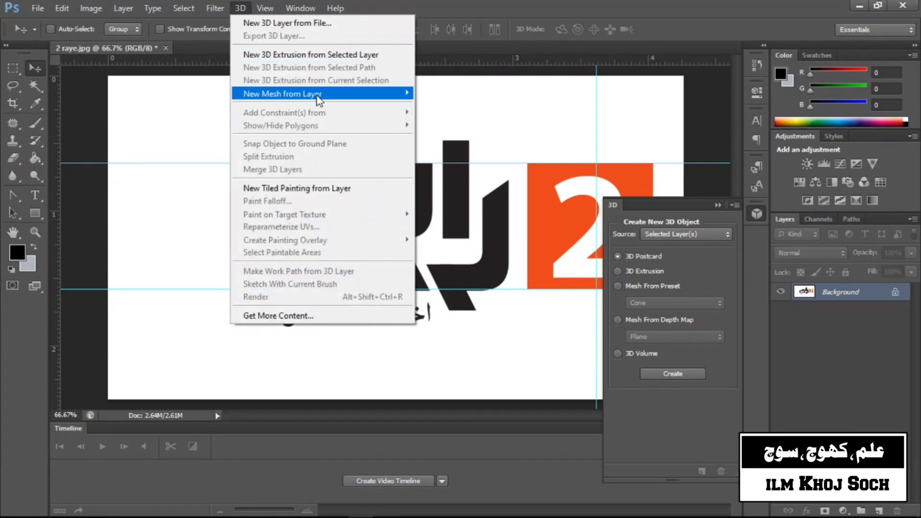
{"action": "mouse_move", "coordinate": [454, 106]}
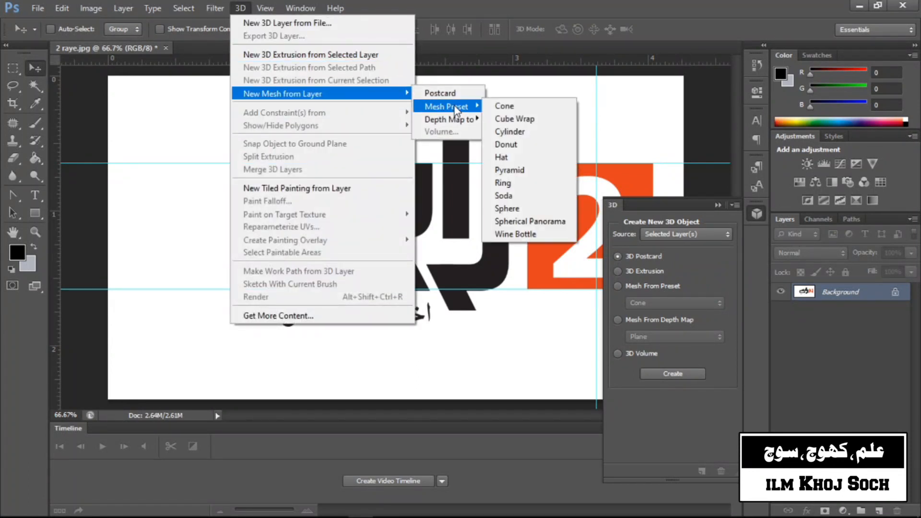
{"action": "left_click", "coordinate": [534, 145]}
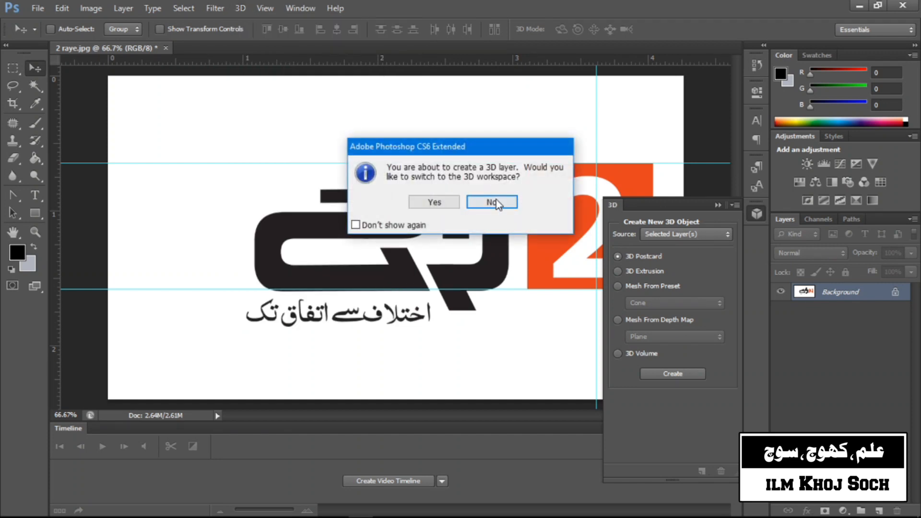
{"action": "left_click", "coordinate": [495, 202]}
- Orbit the scene around the donut to view it from several angles, and undo back to the flat Background layer
{"action": "left_click_drag", "start_coordinate": [445, 247], "coordinate": [438, 319]}
{"action": "left_click_drag", "start_coordinate": [396, 398], "coordinate": [217, 400]}
{"action": "left_click_drag", "start_coordinate": [386, 287], "coordinate": [437, 249]}
{"action": "left_click_drag", "start_coordinate": [381, 76], "coordinate": [627, 75]}
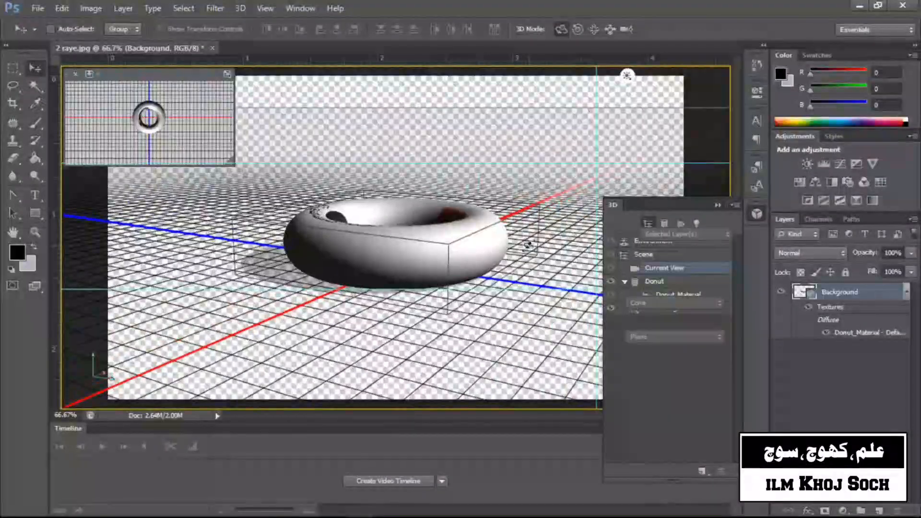
{"action": "key", "text": "ctrl+alt+z"}
{"action": "key", "text": "ctrl+alt+z"}
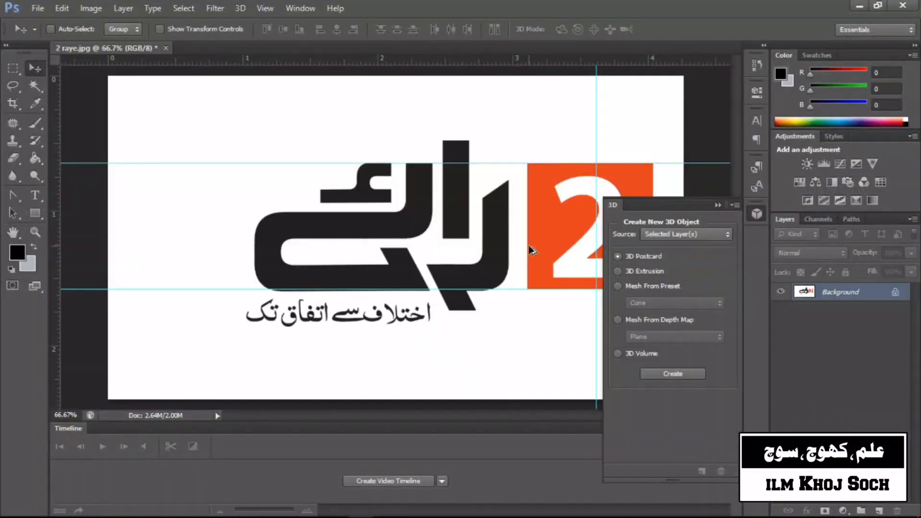
- Create a Hat mesh preset from the Background layer without switching to the 3D workspace
{"action": "left_click", "coordinate": [244, 7]}
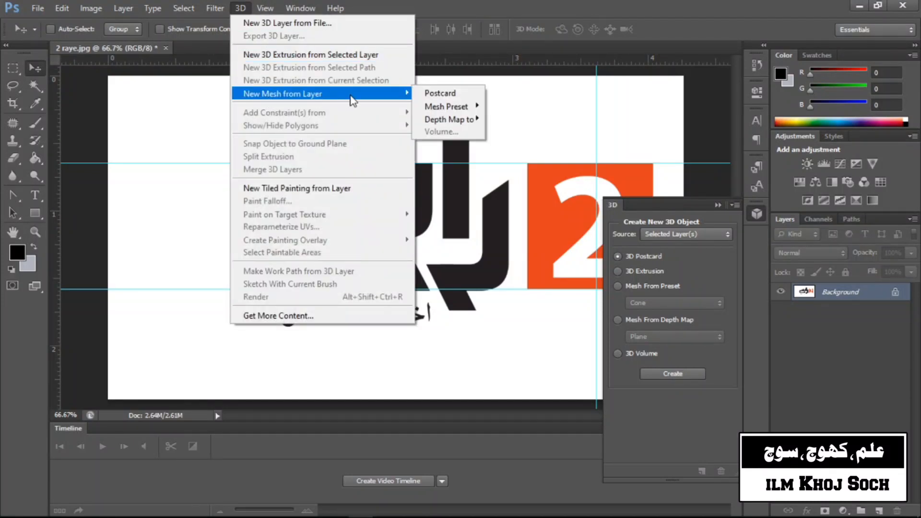
{"action": "mouse_move", "coordinate": [440, 109]}
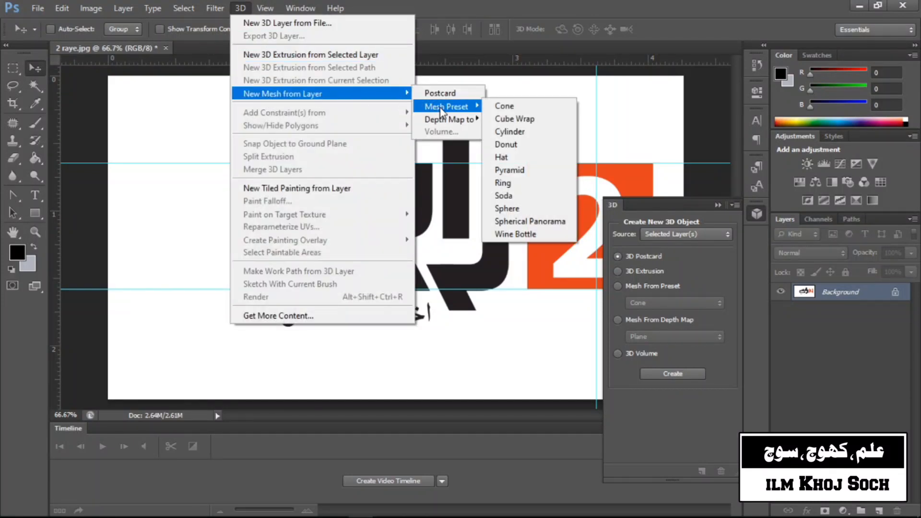
{"action": "left_click", "coordinate": [513, 161]}
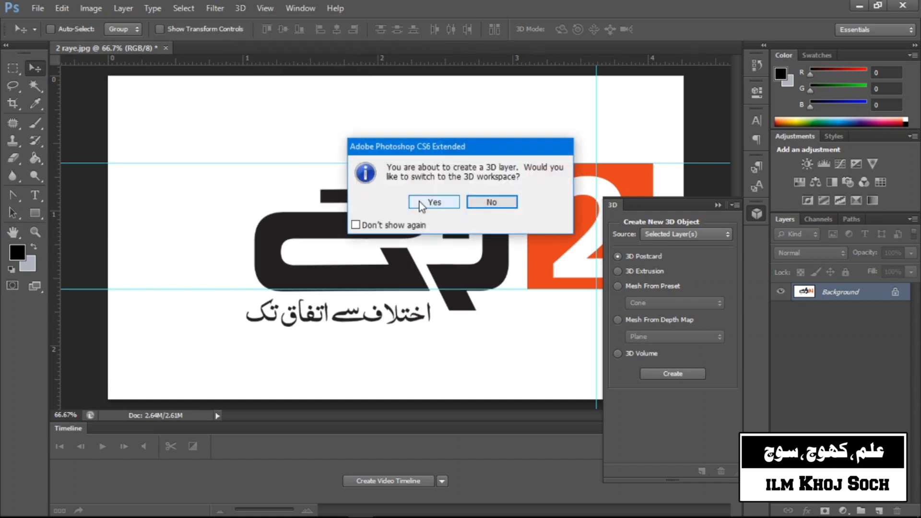
{"action": "left_click", "coordinate": [508, 209]}
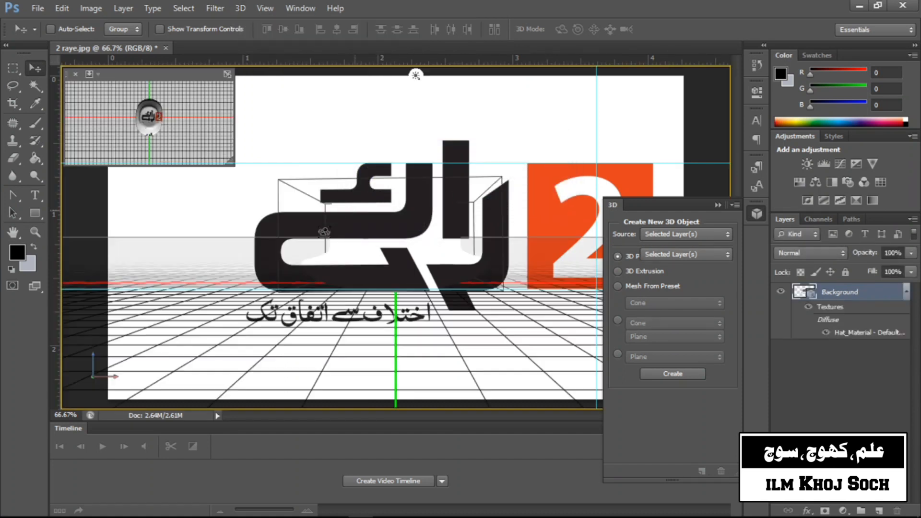
- Orbit the view around the hat to show the wrapped logo, and undo back to the flat Background layer
{"action": "left_click_drag", "start_coordinate": [388, 258], "coordinate": [546, 283]}
{"action": "left_click_drag", "start_coordinate": [530, 75], "coordinate": [453, 295]}
{"action": "key", "text": "ctrl+z"}
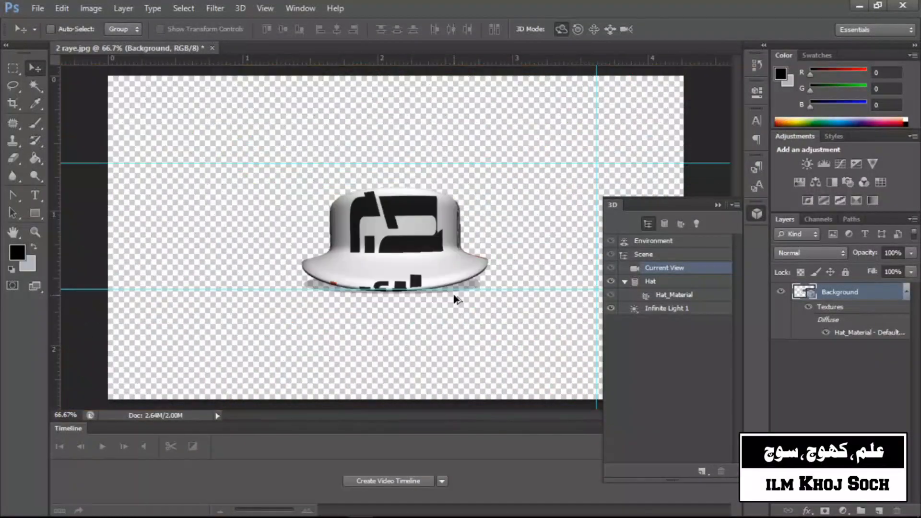
{"action": "key", "text": "ctrl+alt+z"}
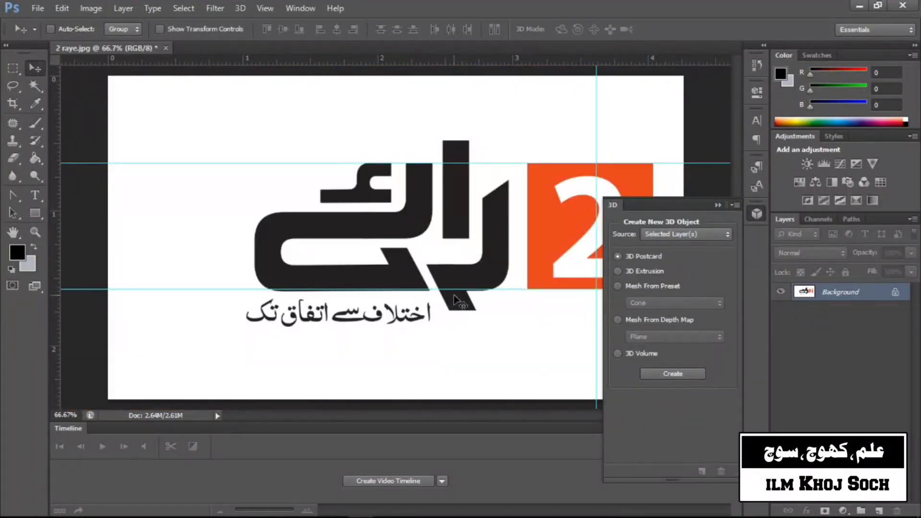
- Create a Pyramid mesh preset from the Background layer in the current workspace
{"action": "left_click", "coordinate": [239, 8]}
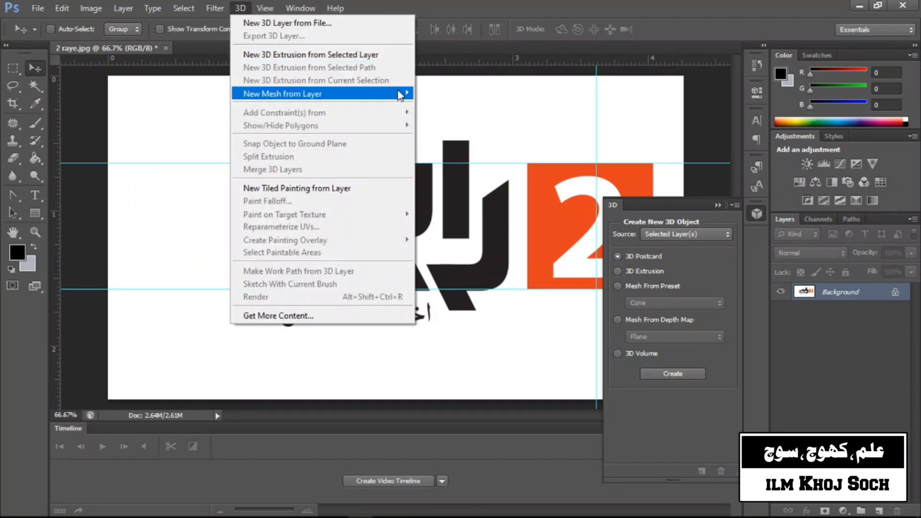
{"action": "mouse_move", "coordinate": [452, 108]}
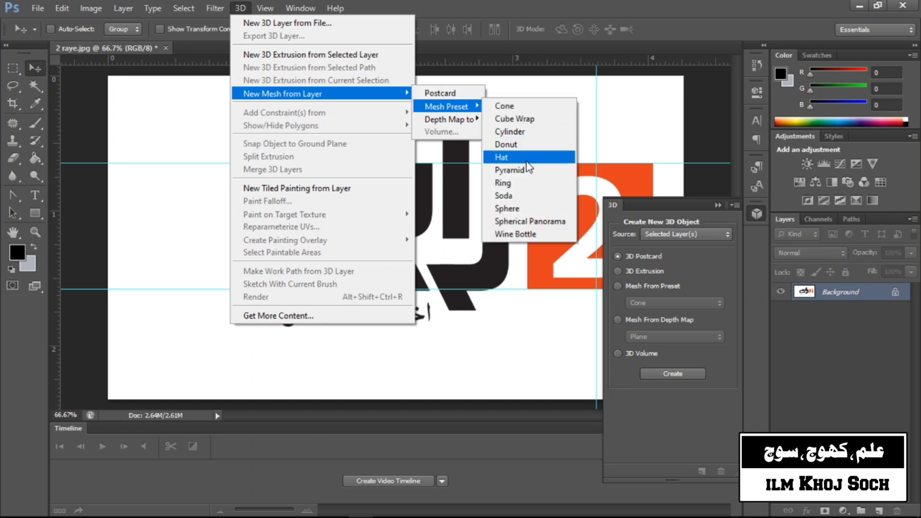
{"action": "left_click", "coordinate": [527, 170]}
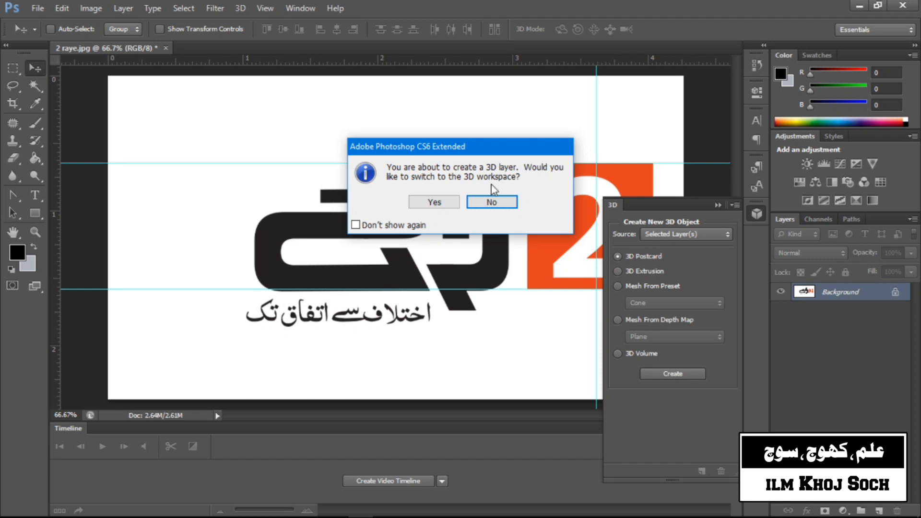
{"action": "left_click", "coordinate": [470, 208]}
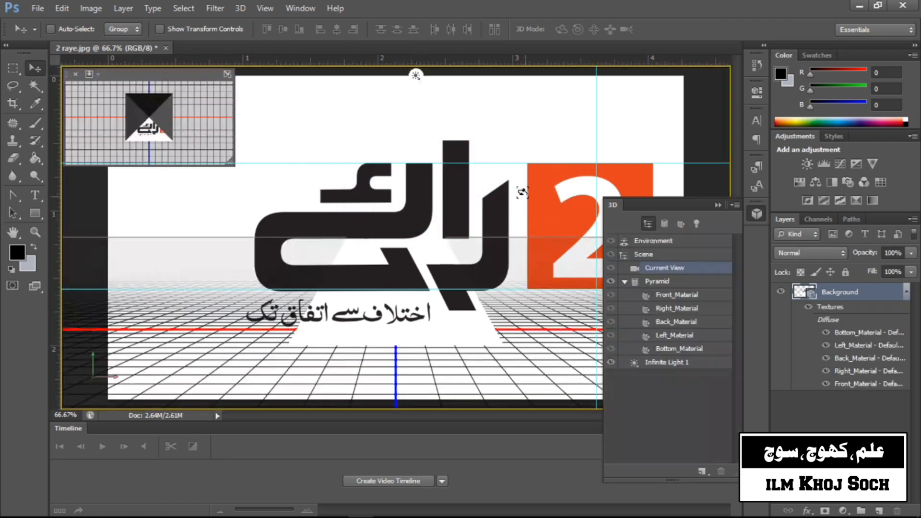
- Orbit around the pyramid and back to its front face, and undo back to the flat Background layer
{"action": "left_click_drag", "start_coordinate": [393, 312], "coordinate": [575, 283]}
{"action": "left_click_drag", "start_coordinate": [556, 75], "coordinate": [410, 399]}
{"action": "left_click_drag", "start_coordinate": [406, 354], "coordinate": [410, 303]}
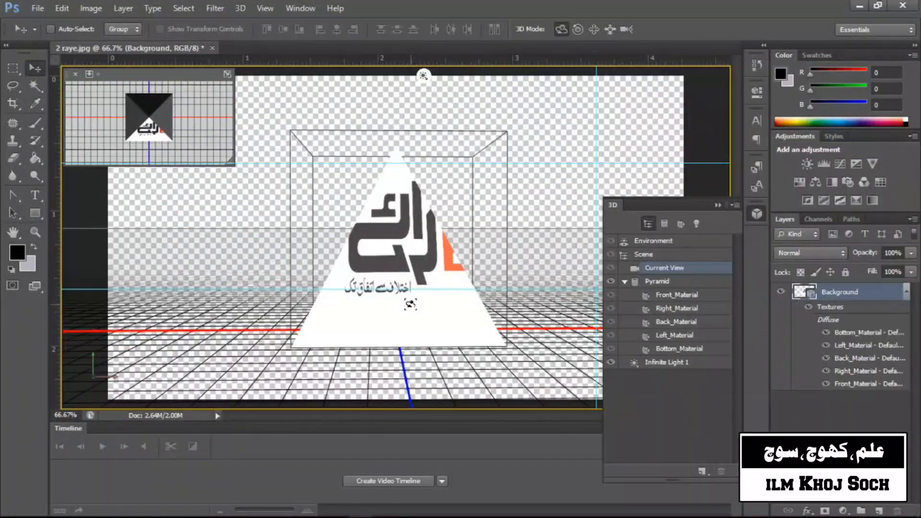
{"action": "key", "text": "ctrl+alt+z"}
{"action": "key", "text": "ctrl+alt+z"}
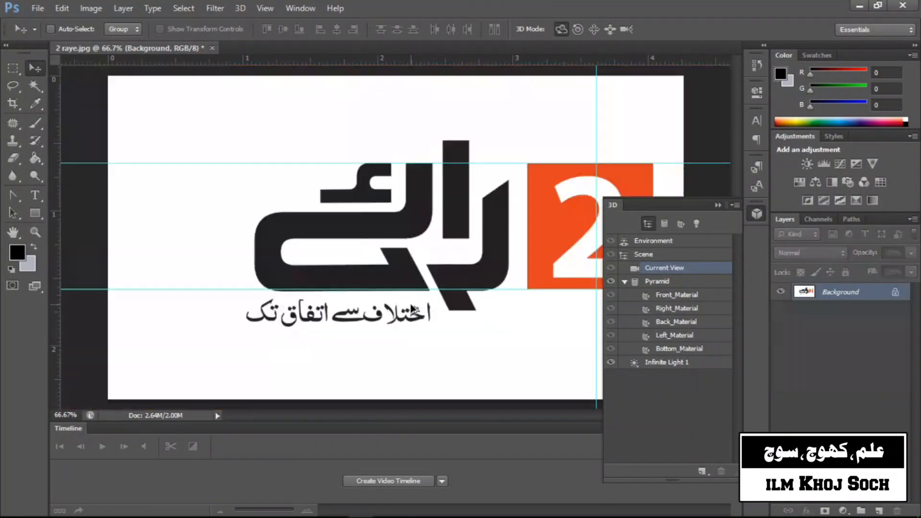
- Create a Ring mesh preset from the Background layer, declining the switch to the 3D workspace
{"action": "left_click", "coordinate": [248, 7]}
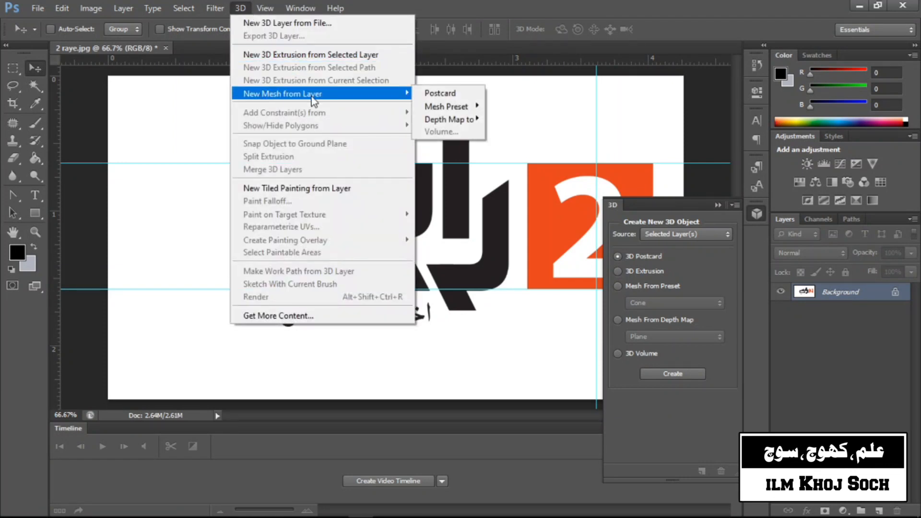
{"action": "mouse_move", "coordinate": [446, 106]}
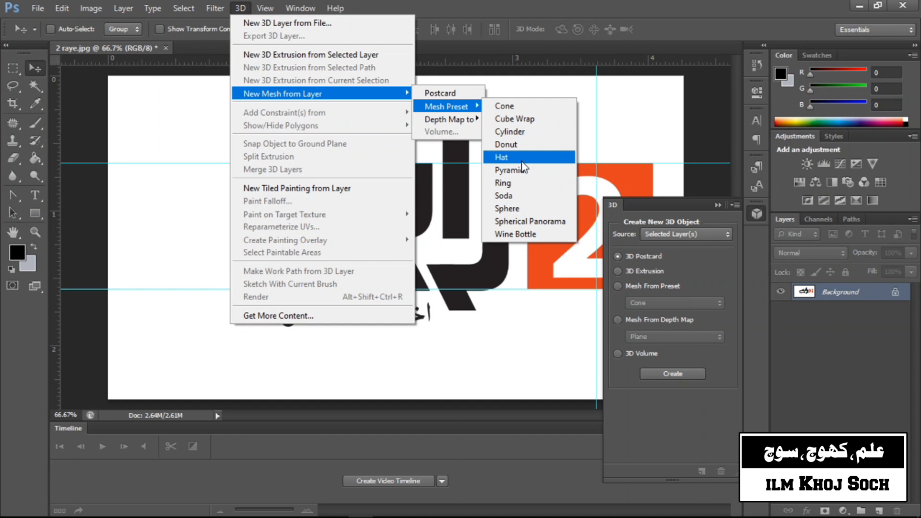
{"action": "left_click", "coordinate": [518, 185]}
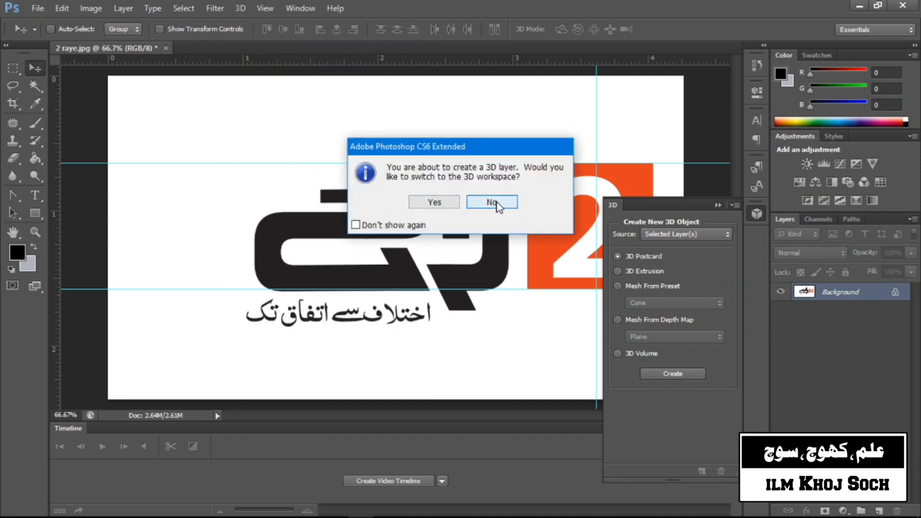
{"action": "left_click", "coordinate": [491, 202]}
- Orbit the ring to a raised corner view showing its inner and outer bands, and undo back to the flat layer
{"action": "left_click_drag", "start_coordinate": [414, 206], "coordinate": [599, 74]}
{"action": "left_click_drag", "start_coordinate": [690, 76], "coordinate": [517, 206]}
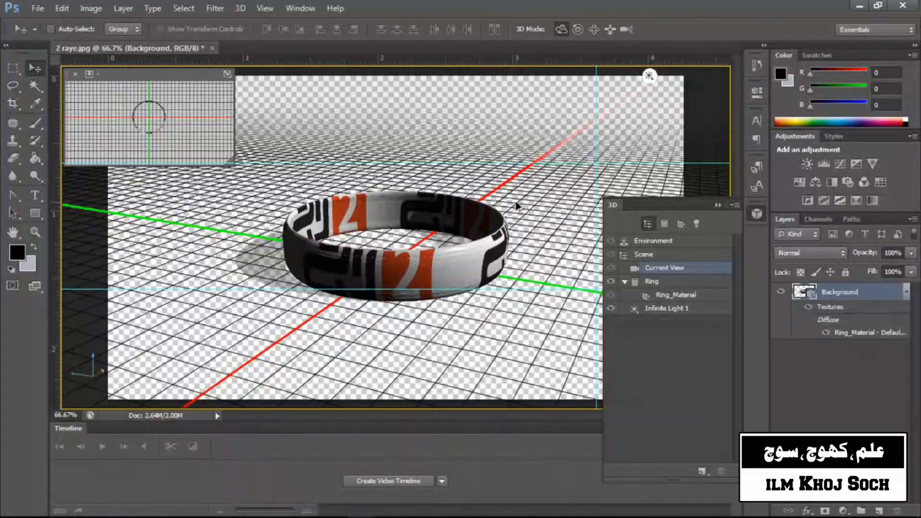
{"action": "key", "text": "ctrl+alt+z"}
{"action": "key", "text": "ctrl+alt+z"}
- Create a Soda mesh preset from the Background layer, keeping the current workspace
{"action": "left_click", "coordinate": [237, 8]}
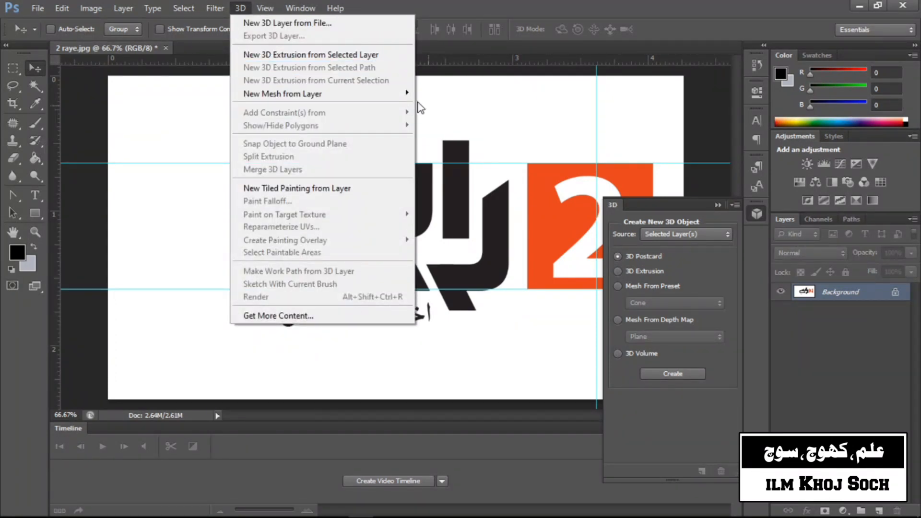
{"action": "mouse_move", "coordinate": [397, 94]}
{"action": "mouse_move", "coordinate": [467, 109]}
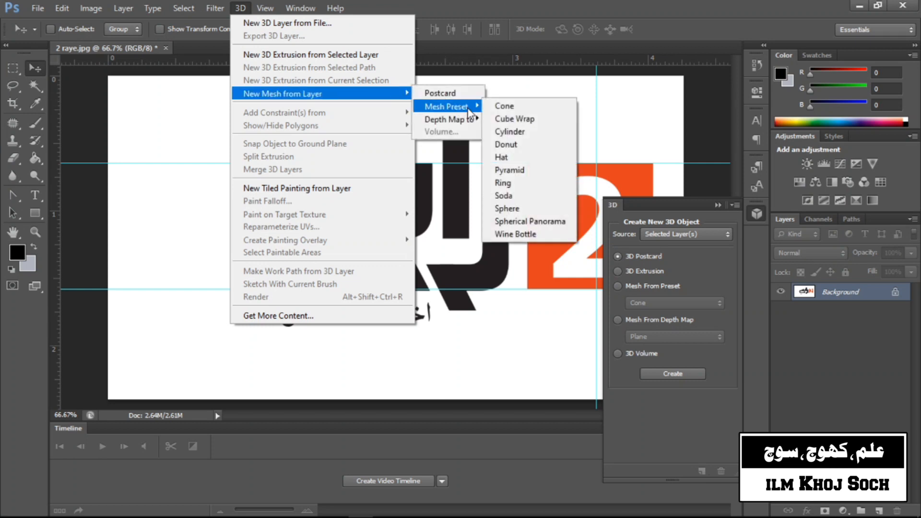
{"action": "left_click", "coordinate": [529, 196]}
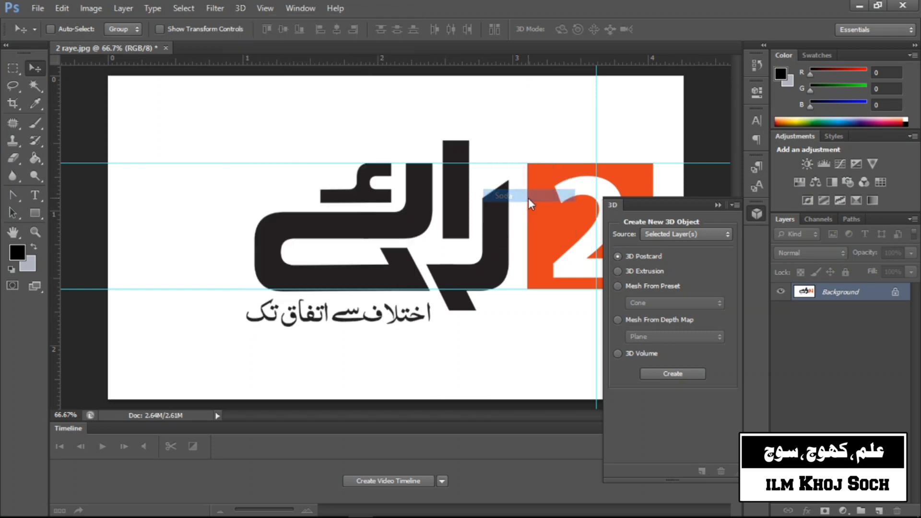
{"action": "key", "text": "Return"}
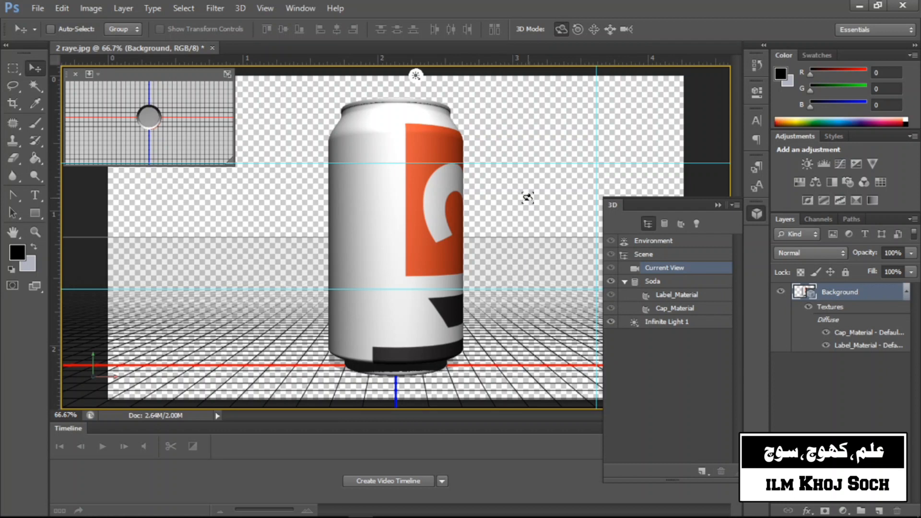
- Orbit the soda can to view it from different sides, and undo back to the flat Background layer
{"action": "left_click_drag", "start_coordinate": [486, 162], "coordinate": [400, 125]}
{"action": "left_click_drag", "start_coordinate": [511, 222], "coordinate": [536, 165]}
{"action": "left_click_drag", "start_coordinate": [338, 163], "coordinate": [333, 215]}
{"action": "left_click_drag", "start_coordinate": [71, 339], "coordinate": [71, 276]}
{"action": "left_click_drag", "start_coordinate": [351, 198], "coordinate": [262, 110]}
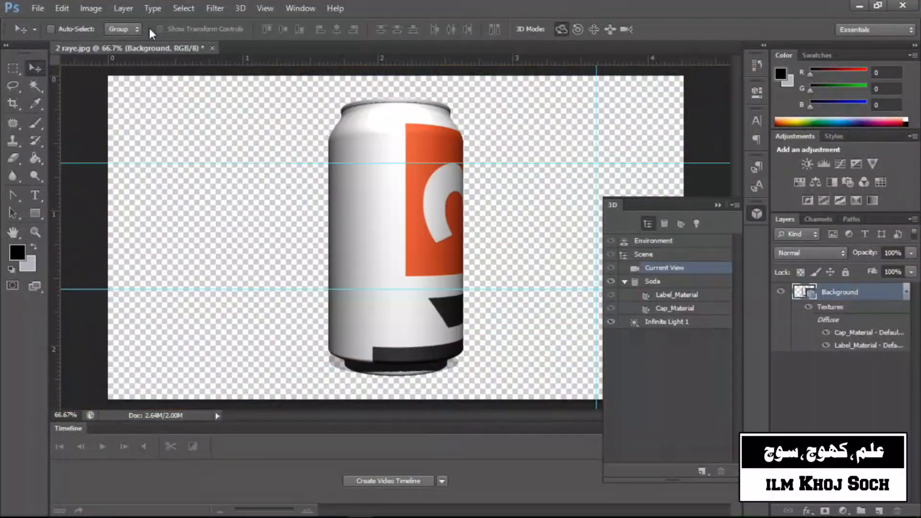
{"action": "key", "text": "ctrl+alt+z"}
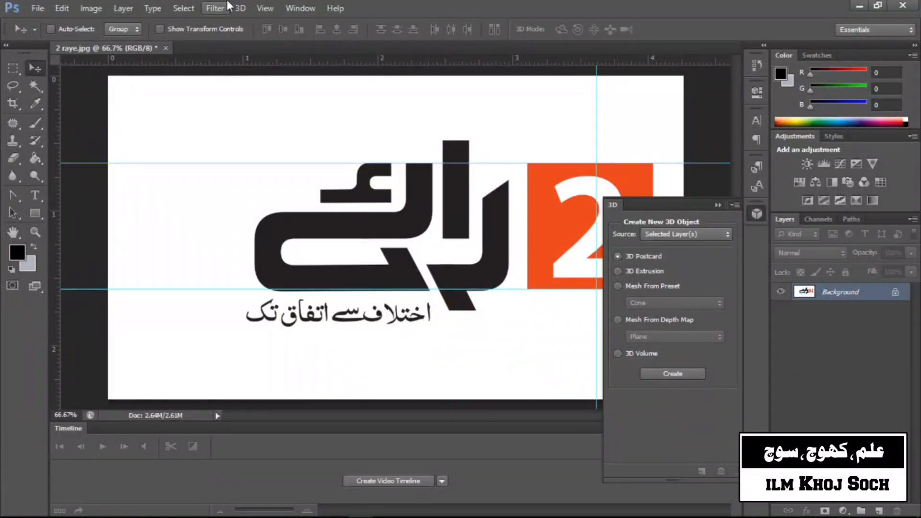
- Create a Sphere mesh preset from the Background layer in the current workspace, and orbit it to show the Urdu lettering side
{"action": "left_click", "coordinate": [240, 8]}
{"action": "mouse_move", "coordinate": [259, 93]}
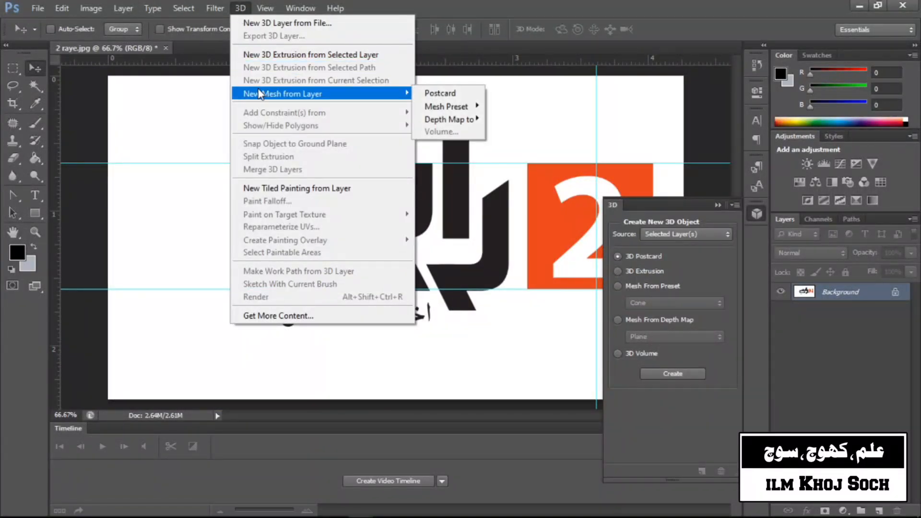
{"action": "mouse_move", "coordinate": [446, 106]}
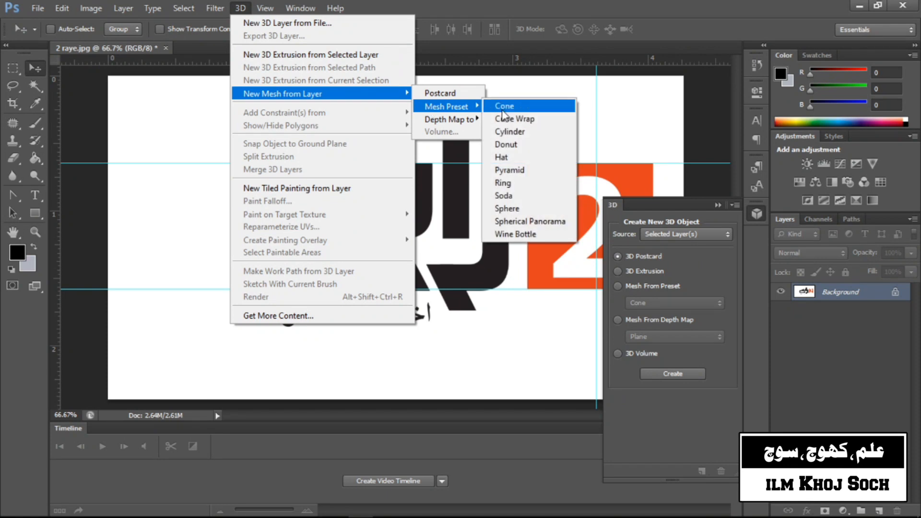
{"action": "left_click", "coordinate": [520, 211]}
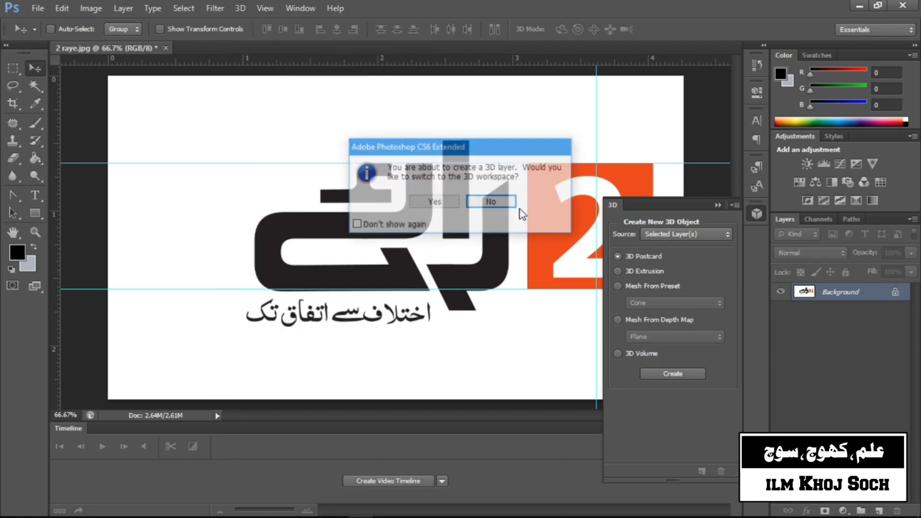
{"action": "left_click", "coordinate": [488, 202]}
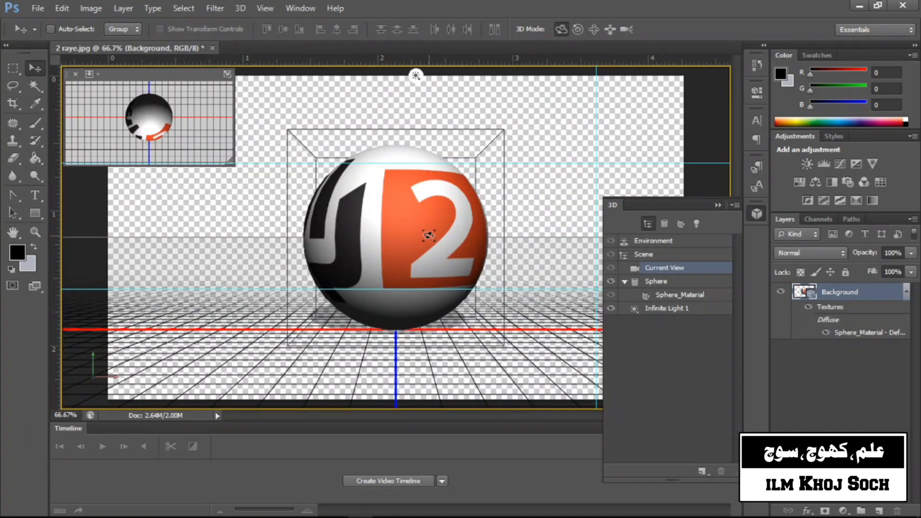
{"action": "left_click_drag", "start_coordinate": [387, 234], "coordinate": [382, 286]}
{"action": "left_click_drag", "start_coordinate": [452, 401], "coordinate": [505, 75]}
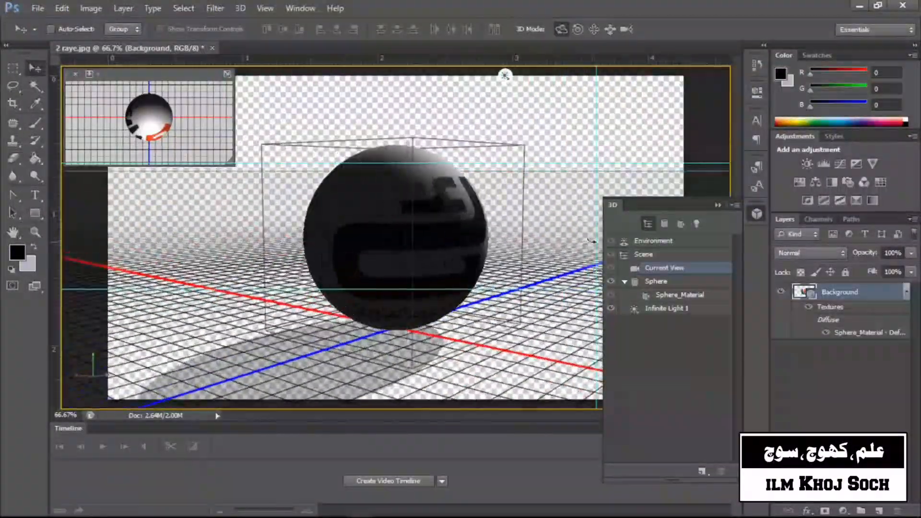
- Select the Sphere mesh, try moving it along the X axis, and undo the move and orbit back to the front view
{"action": "left_click", "coordinate": [630, 282]}
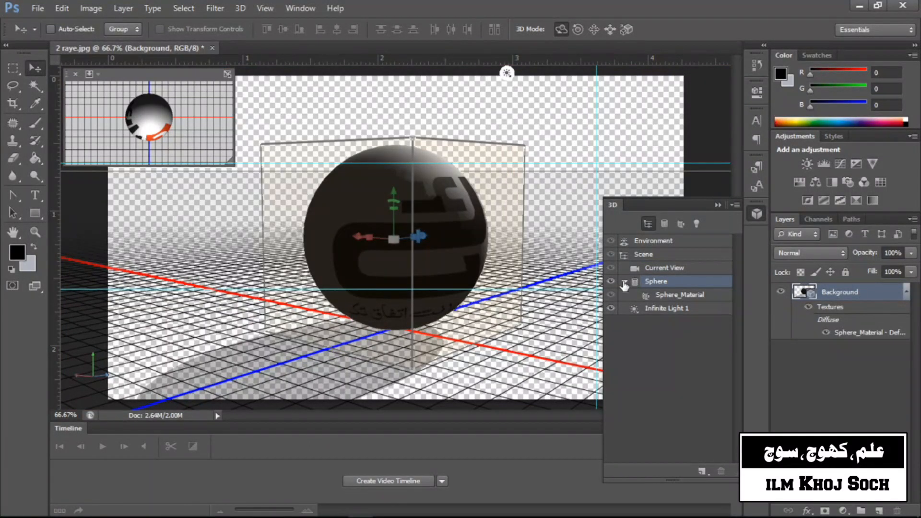
{"action": "left_click", "coordinate": [624, 282]}
{"action": "left_click", "coordinate": [624, 282]}
{"action": "left_click_drag", "start_coordinate": [481, 268], "coordinate": [411, 267]}
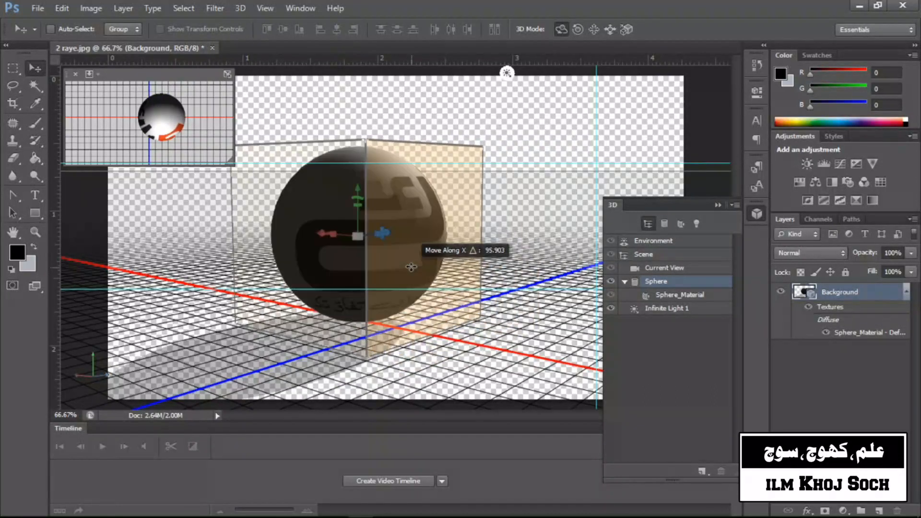
{"action": "key", "text": "ctrl+alt+z"}
{"action": "key", "text": "ctrl+alt+z"}
{"action": "key", "text": "ctrl+alt+z"}
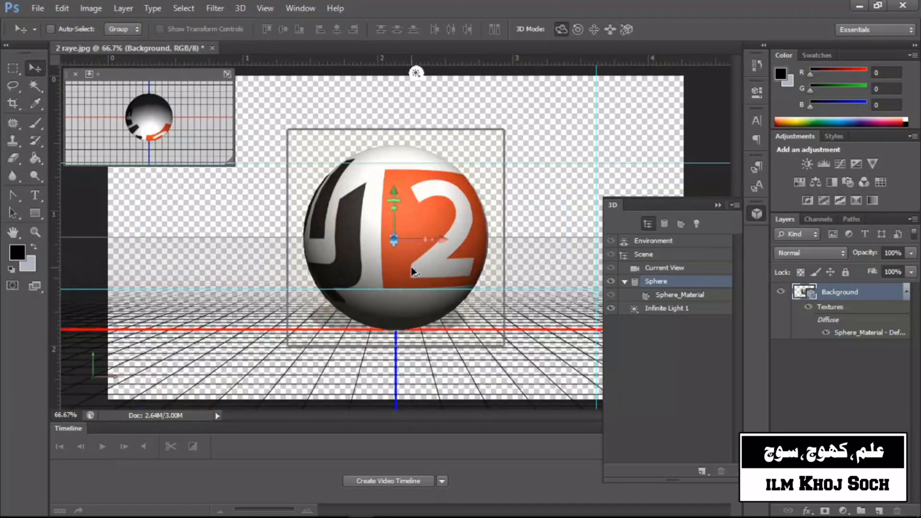
- Create a Spherical Panorama mesh preset from the Background layer, keeping the current workspace
{"action": "left_click", "coordinate": [240, 8]}
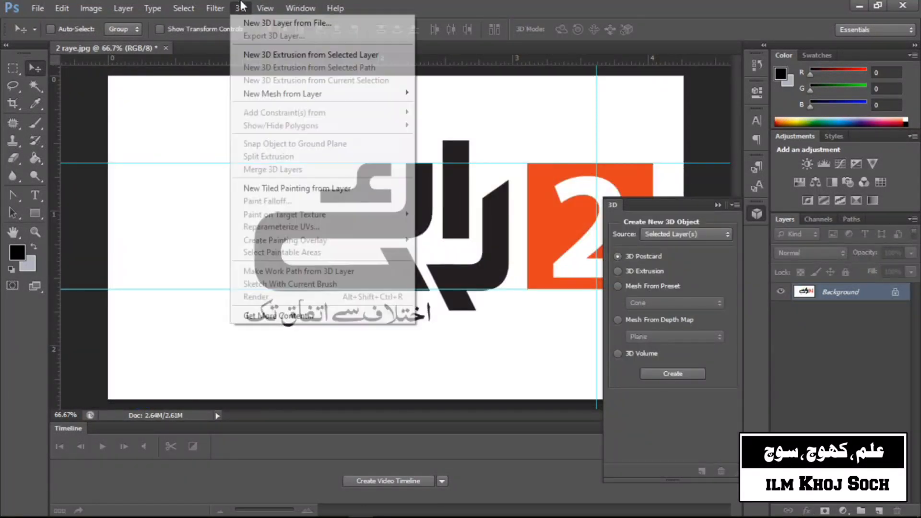
{"action": "mouse_move", "coordinate": [275, 97]}
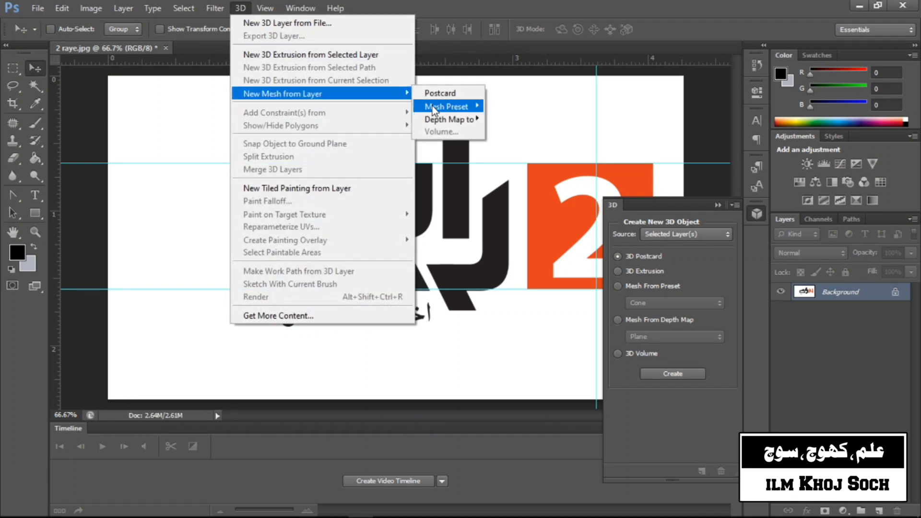
{"action": "mouse_move", "coordinate": [442, 106]}
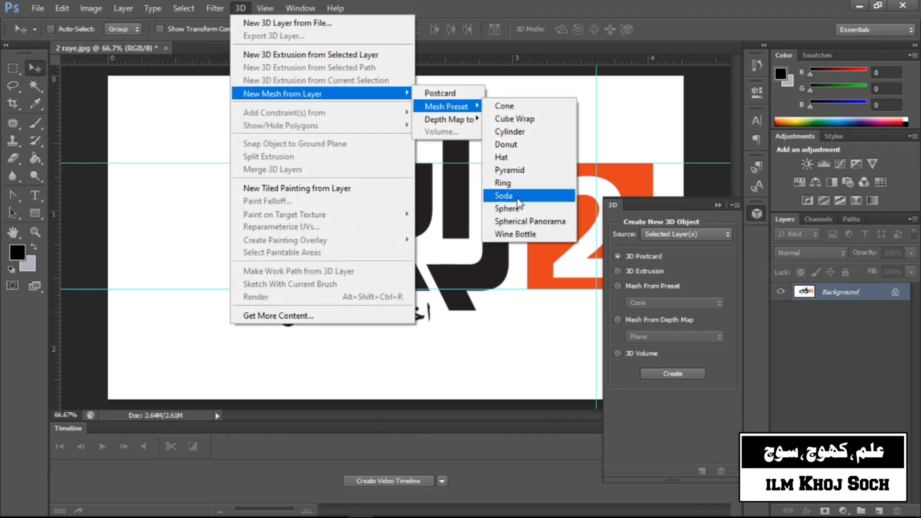
{"action": "left_click", "coordinate": [538, 222]}
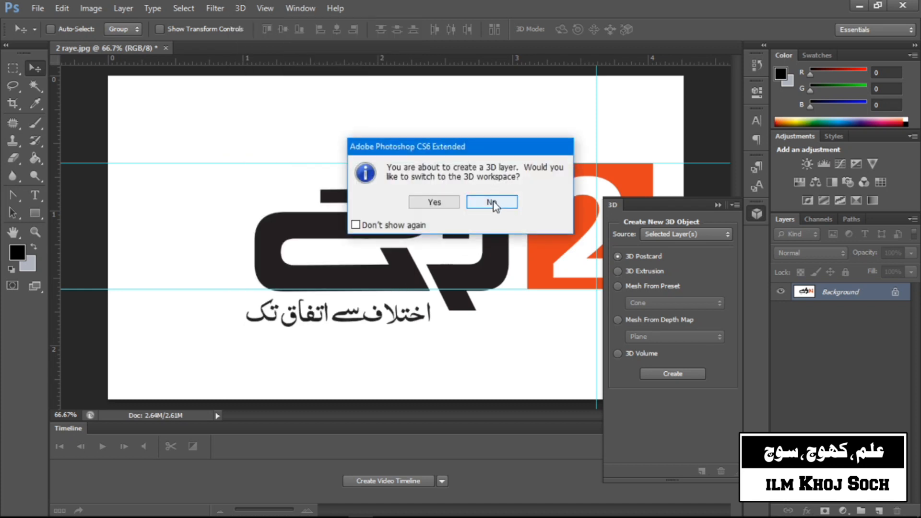
{"action": "left_click", "coordinate": [492, 202]}
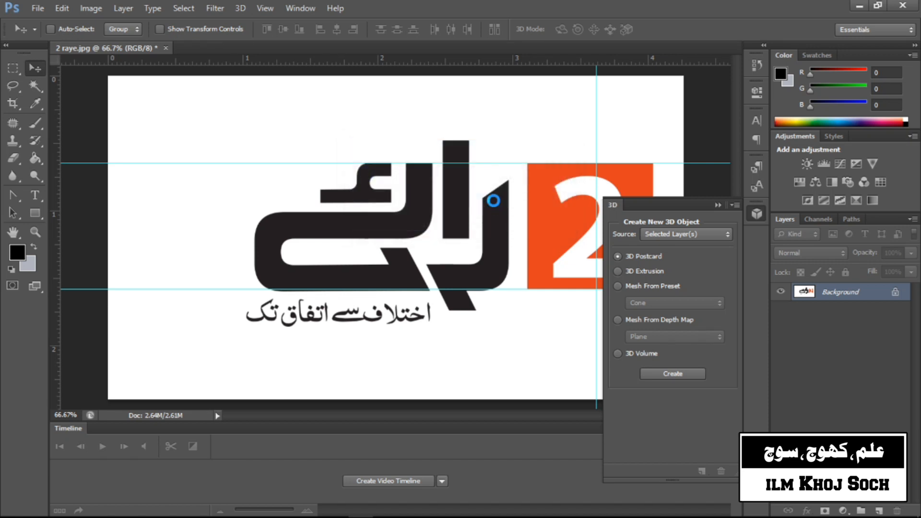
- Orbit, slide and pan the camera around the spherical panorama to view the whole sphere with its lettering from outside
{"action": "left_click_drag", "start_coordinate": [476, 221], "coordinate": [389, 271]}
{"action": "left_click", "coordinate": [610, 30]}
{"action": "left_click_drag", "start_coordinate": [546, 234], "coordinate": [375, 212]}
{"action": "left_click_drag", "start_coordinate": [399, 177], "coordinate": [431, 117]}
{"action": "left_click", "coordinate": [598, 33]}
{"action": "left_click_drag", "start_coordinate": [489, 148], "coordinate": [332, 77]}
{"action": "left_click_drag", "start_coordinate": [472, 95], "coordinate": [514, 212]}
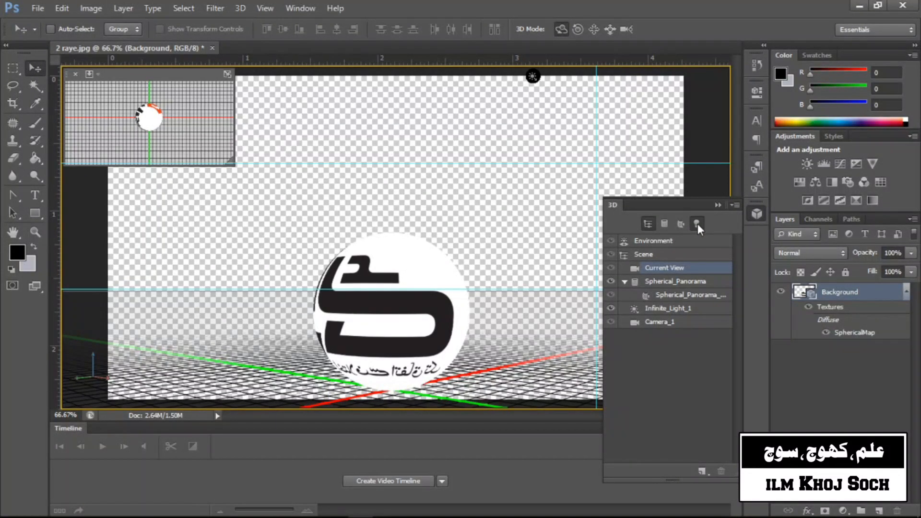
- Try changing the direction of the panorama's infinite light, and undo everything back to the flat Background layer
{"action": "mouse_move", "coordinate": [416, 249]}
{"action": "left_mouse_down"}
{"action": "mouse_move", "coordinate": [384, 249]}
{"action": "mouse_move", "coordinate": [468, 283]}
{"action": "mouse_move", "coordinate": [461, 215]}
{"action": "left_mouse_up"}
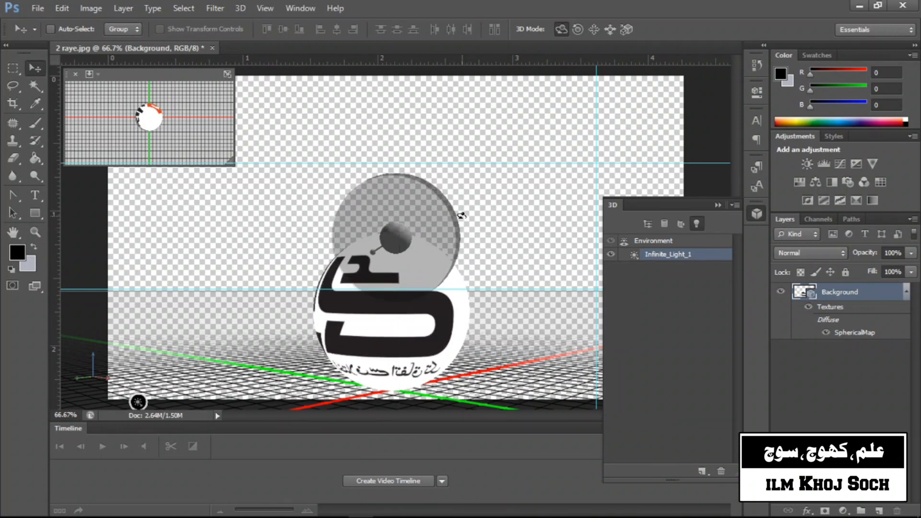
{"action": "mouse_move", "coordinate": [469, 319]}
{"action": "left_mouse_down"}
{"action": "mouse_move", "coordinate": [533, 310]}
{"action": "mouse_move", "coordinate": [534, 249]}
{"action": "left_mouse_up"}
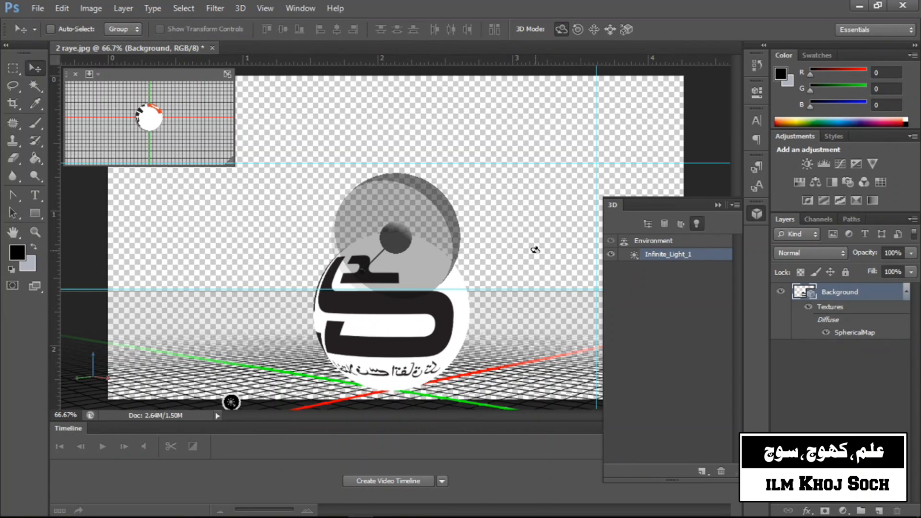
{"action": "key", "text": "ctrl+alt+shift+r"}
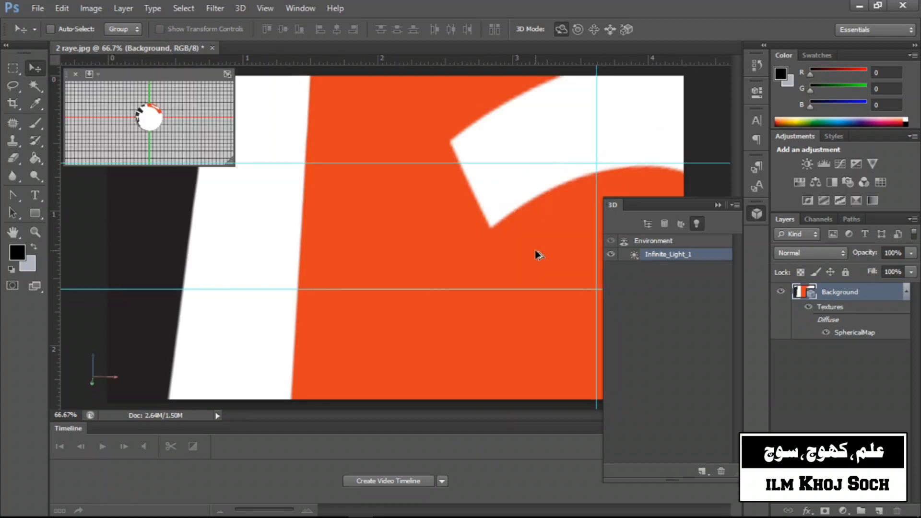
{"action": "key", "text": "ctrl+alt+z"}
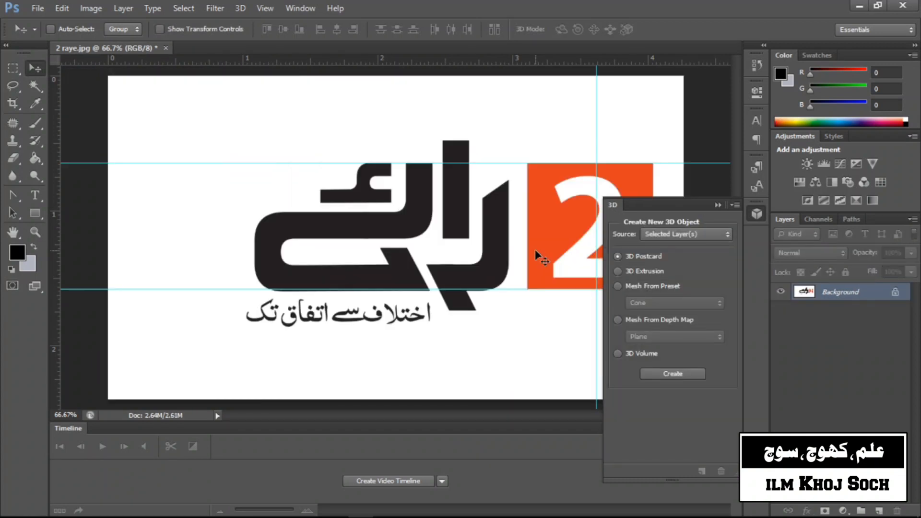
- Create a Wine Bottle mesh preset from the Background layer, keeping the current workspace
{"action": "left_click", "coordinate": [240, 9]}
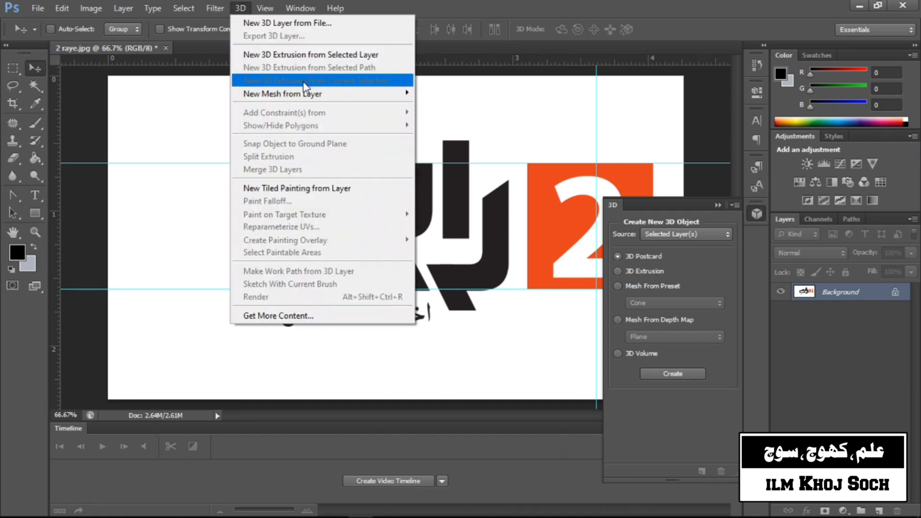
{"action": "mouse_move", "coordinate": [298, 101]}
{"action": "mouse_move", "coordinate": [450, 119]}
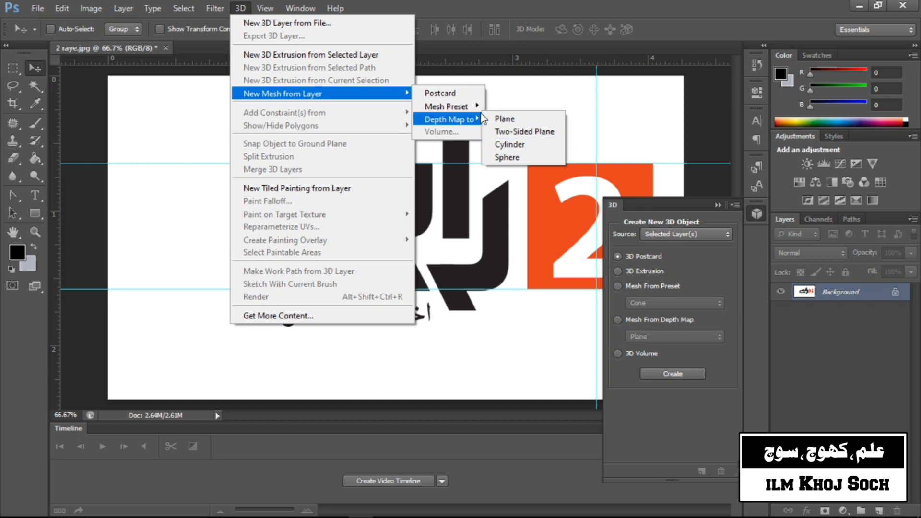
{"action": "mouse_move", "coordinate": [476, 106]}
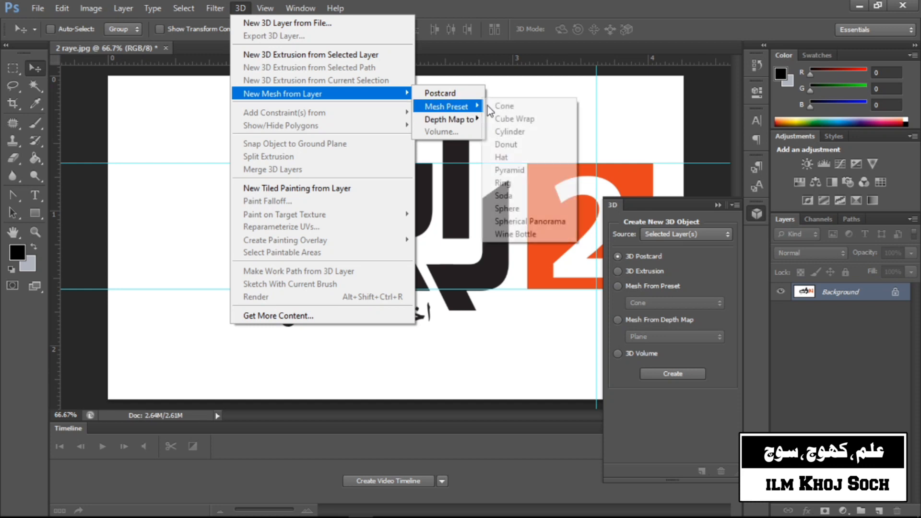
{"action": "left_click", "coordinate": [517, 235]}
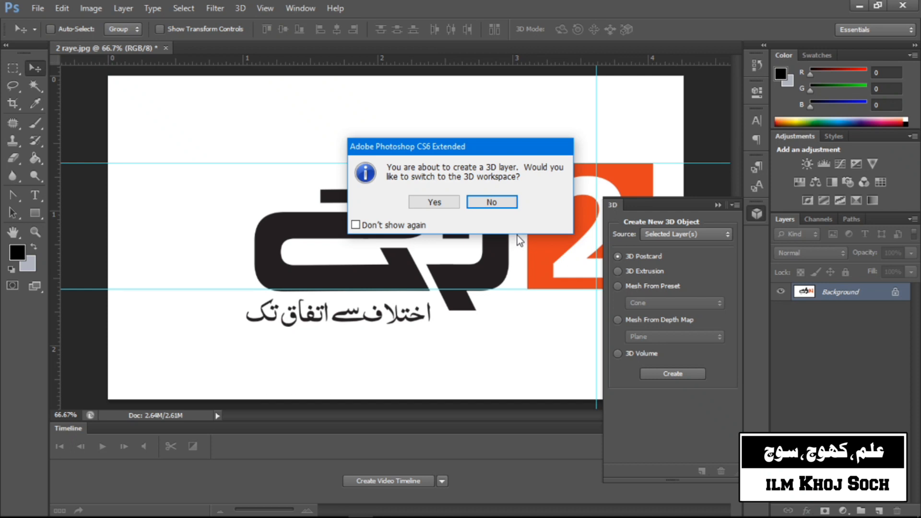
{"action": "key", "text": "Return"}
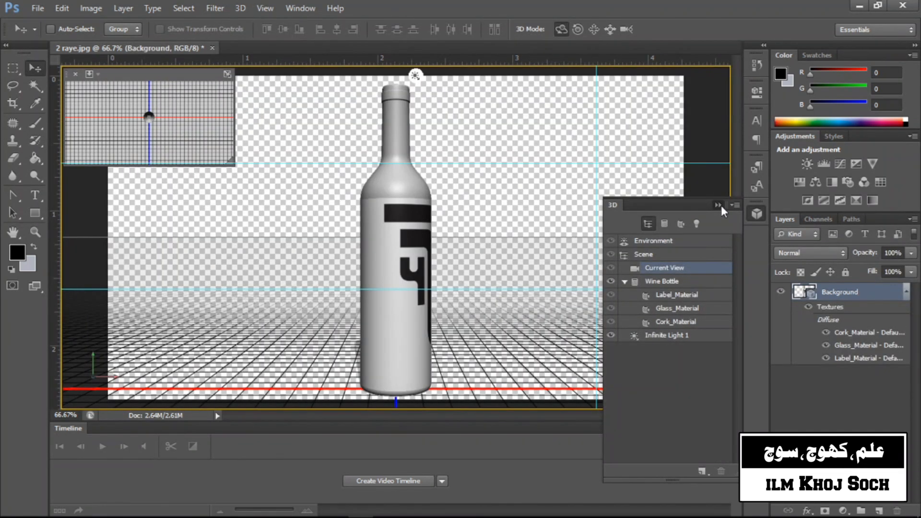
- Collapse the 3D settings to clear the canvas, orbit around the wine bottle, and undo back to the flat Background layer
{"action": "left_click", "coordinate": [719, 206]}
{"action": "left_click_drag", "start_coordinate": [438, 213], "coordinate": [341, 75]}
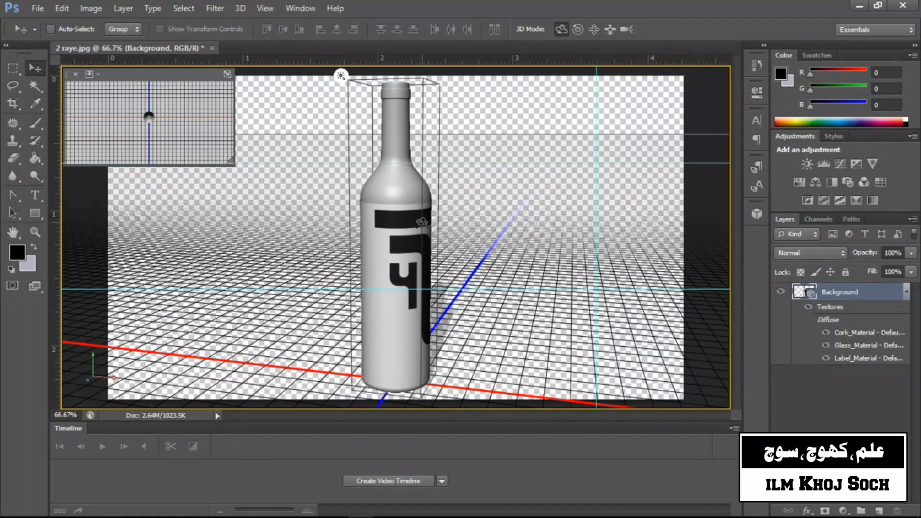
{"action": "left_click_drag", "start_coordinate": [340, 75], "coordinate": [523, 204]}
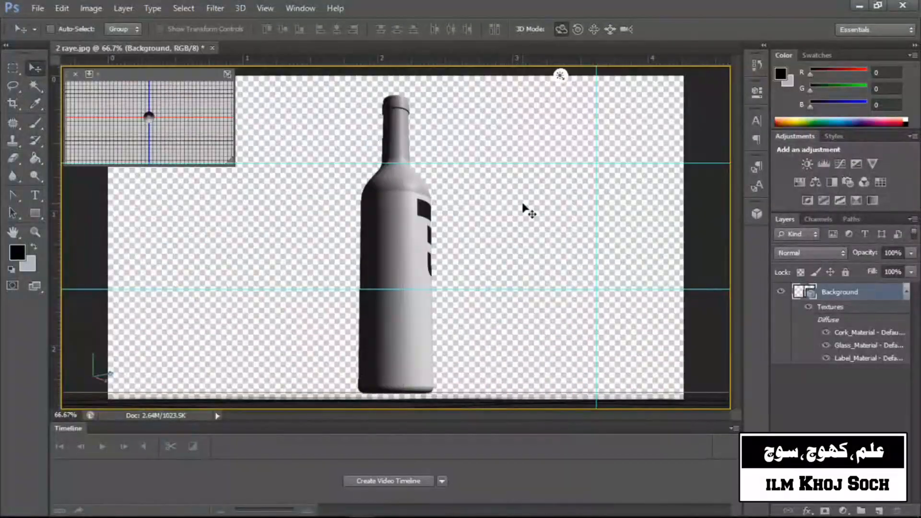
{"action": "key", "text": "ctrl+alt+z"}
{"action": "key", "text": "ctrl+alt+z"}
{"action": "key", "text": "ctrl+alt+z"}
{"action": "key", "text": "ctrl+alt+z"}
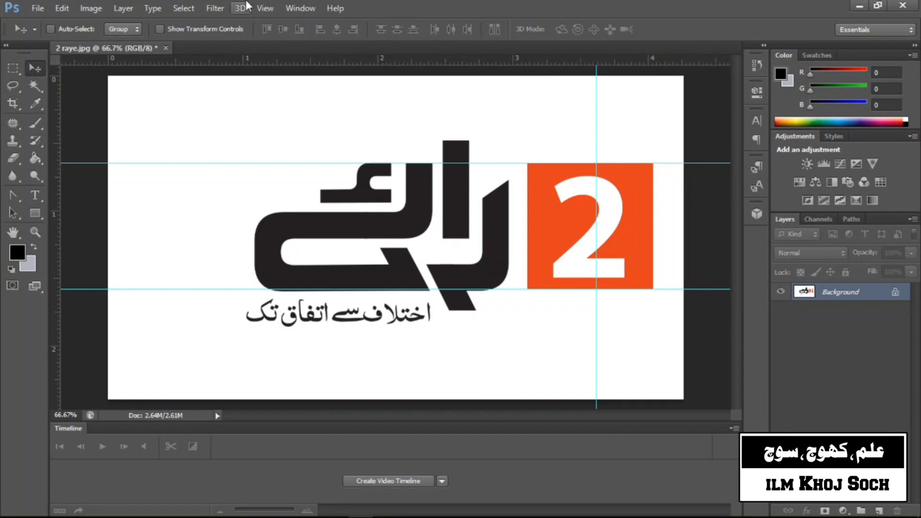
- Create a Plane depth map mesh from the Background layer without switching to the 3D workspace
{"action": "left_click", "coordinate": [241, 8]}
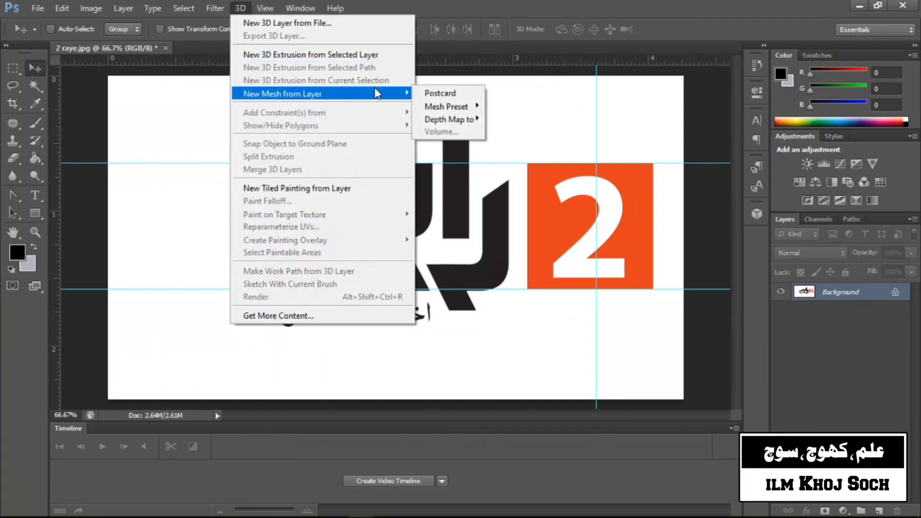
{"action": "mouse_move", "coordinate": [448, 121]}
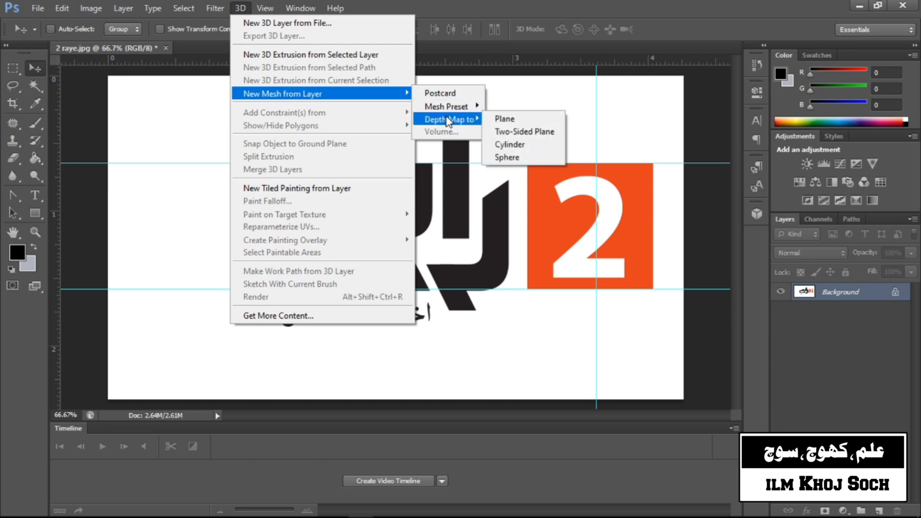
{"action": "left_click", "coordinate": [502, 120]}
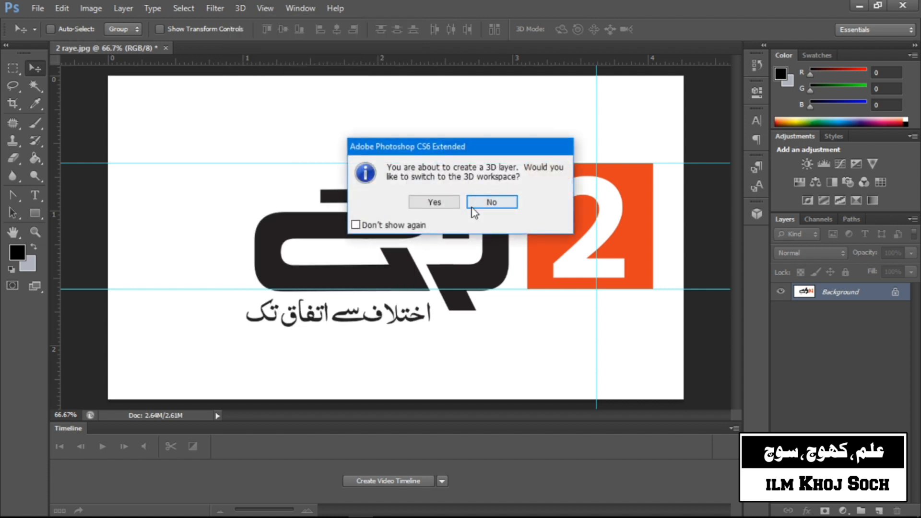
{"action": "left_click", "coordinate": [480, 202]}
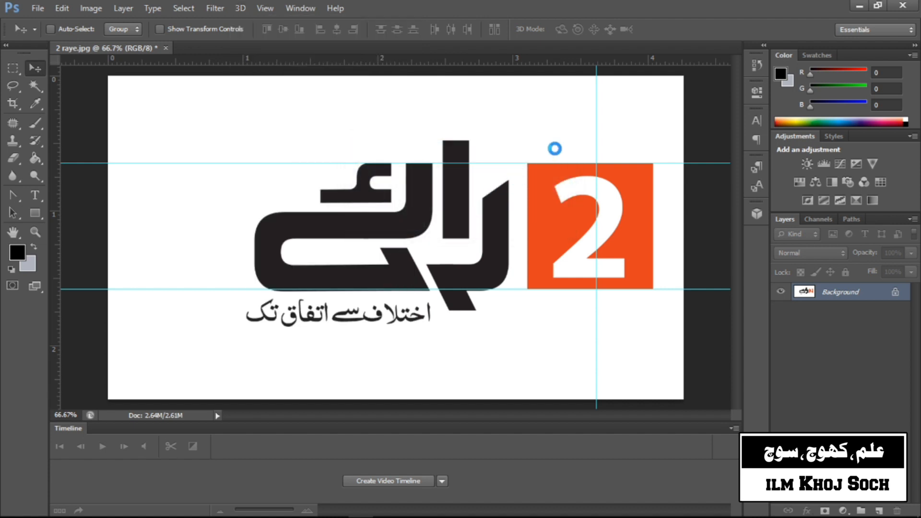
- Orbit to the back of the plane depth map mesh, and undo back to the flat Background layer
{"action": "left_click_drag", "start_coordinate": [512, 229], "coordinate": [261, 249]}
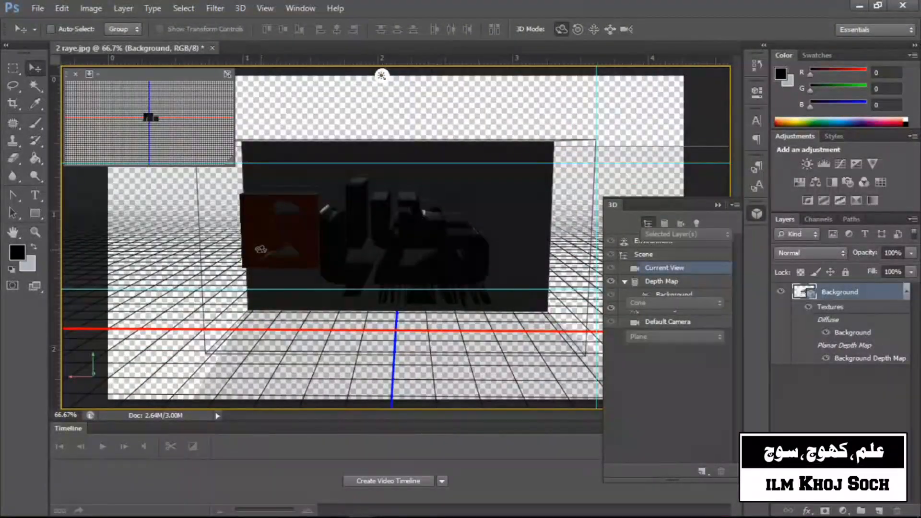
{"action": "key", "text": "ctrl+alt+z"}
{"action": "key", "text": "ctrl+alt+z"}
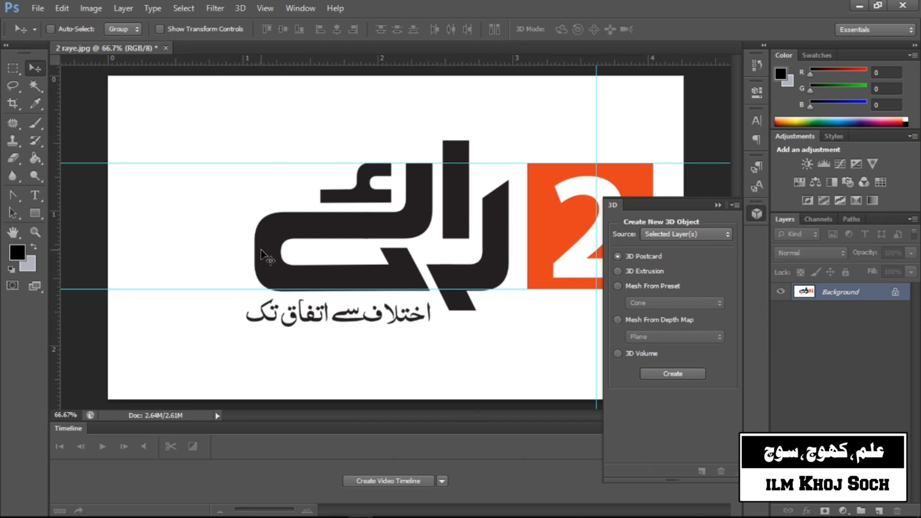
- Create a Two-Sided Plane depth map mesh from the Background layer, keeping the current workspace
{"action": "left_click", "coordinate": [241, 8]}
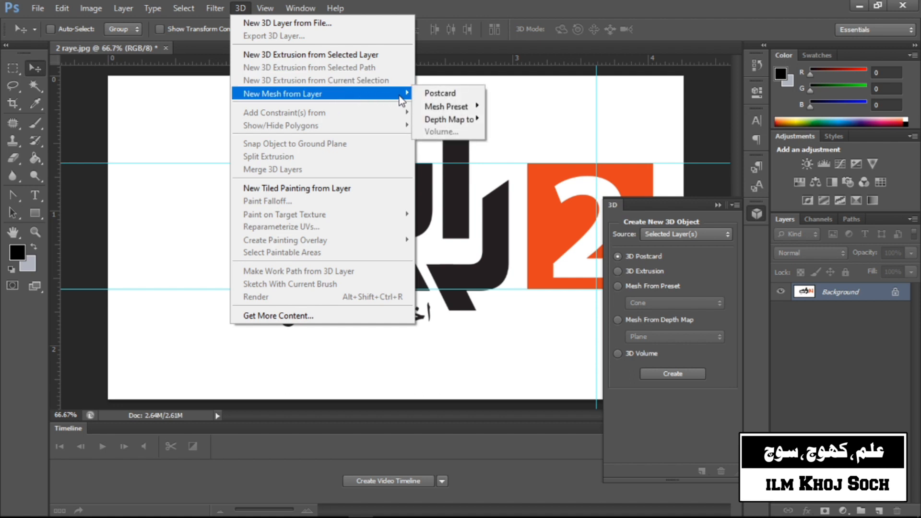
{"action": "mouse_move", "coordinate": [451, 120]}
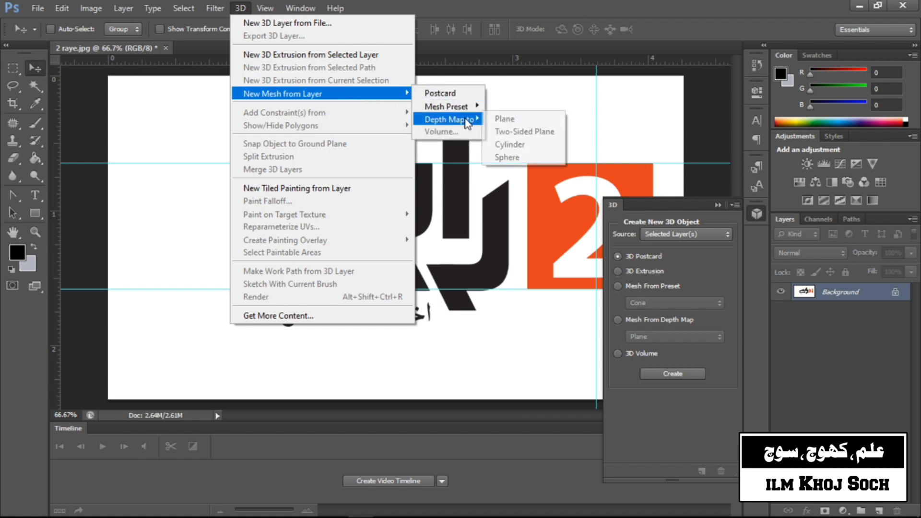
{"action": "left_click", "coordinate": [522, 134]}
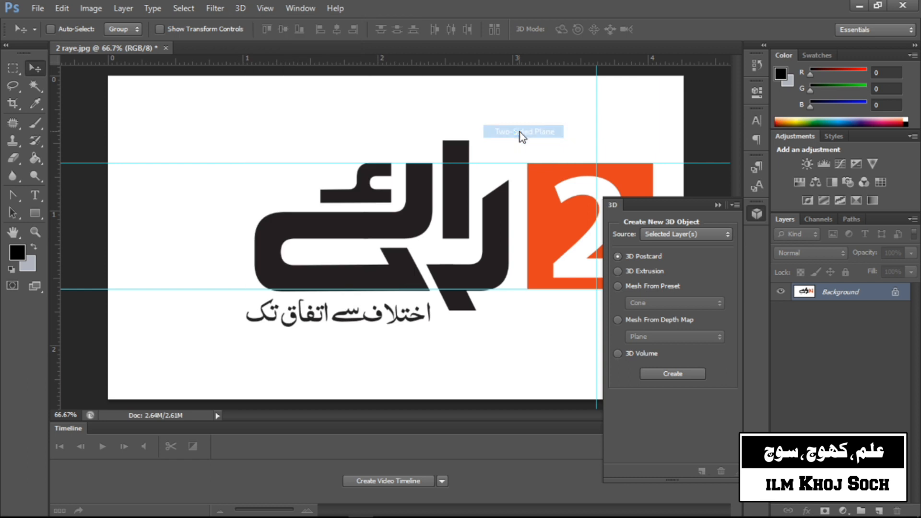
{"action": "left_click", "coordinate": [485, 199]}
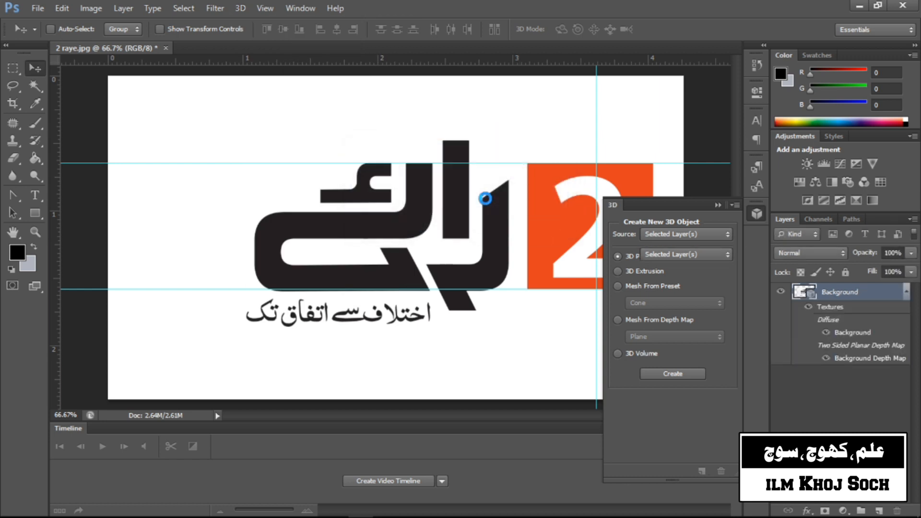
- Orbit the two-sided plane mesh to view its raised and recessed lettering, and undo back to the flat Background layer
{"action": "left_click_drag", "start_coordinate": [488, 197], "coordinate": [298, 228]}
{"action": "left_click_drag", "start_coordinate": [248, 75], "coordinate": [374, 76]}
{"action": "left_click_drag", "start_coordinate": [477, 198], "coordinate": [461, 221]}
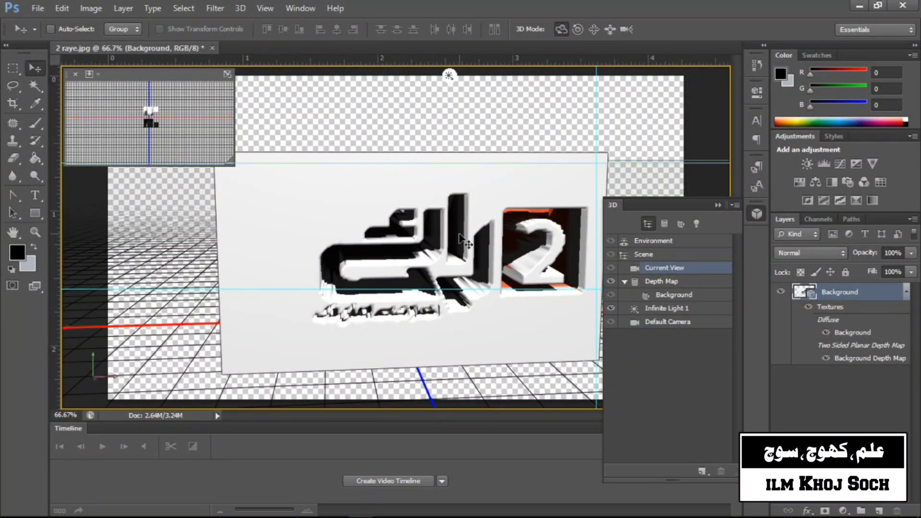
{"action": "key", "text": "ctrl+alt+z"}
{"action": "key", "text": "ctrl+alt+z"}
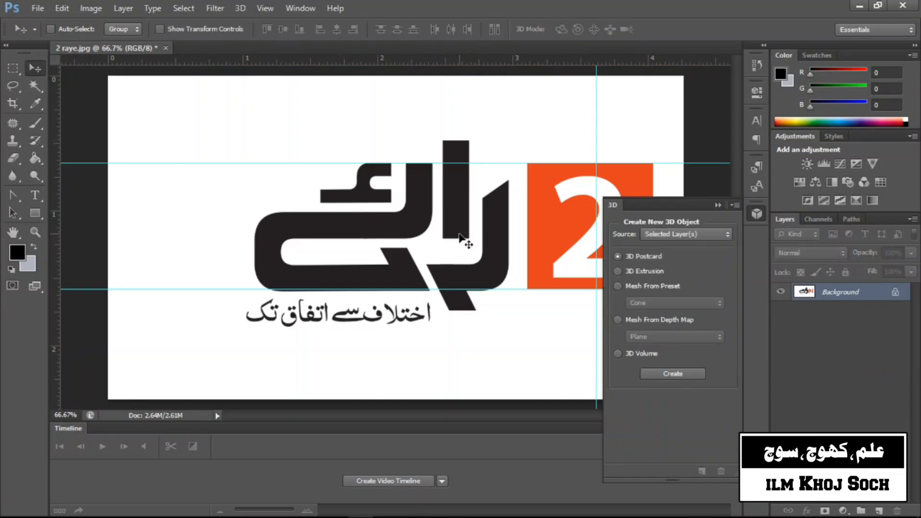
- Create a Cylinder depth map mesh from the Background layer, keeping the current workspace
{"action": "left_click", "coordinate": [244, 7]}
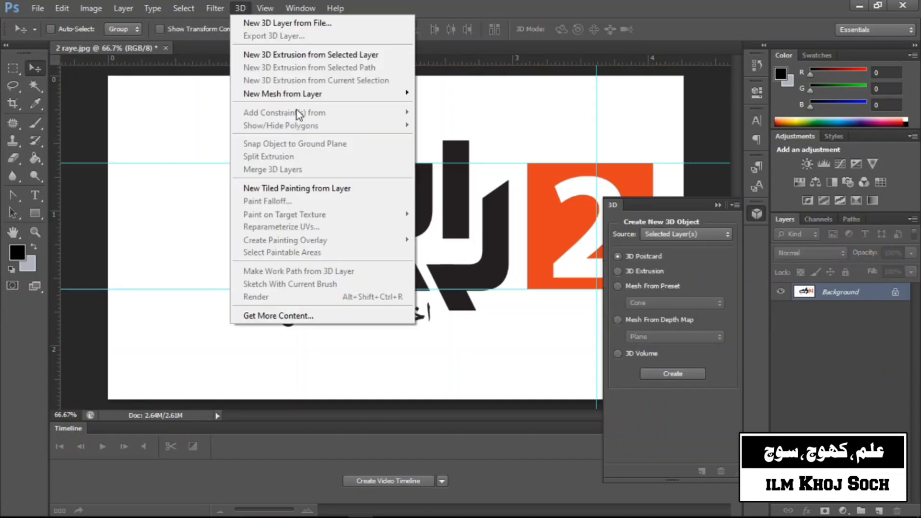
{"action": "mouse_move", "coordinate": [309, 96]}
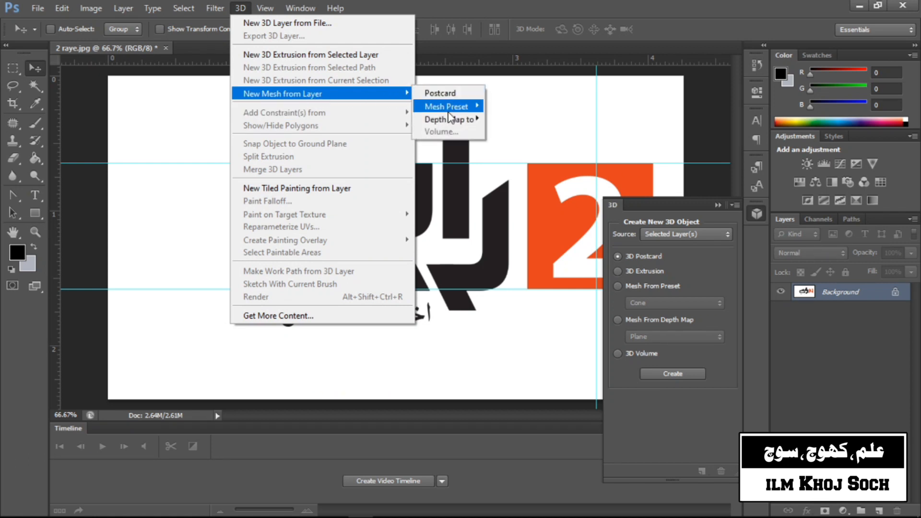
{"action": "mouse_move", "coordinate": [446, 119]}
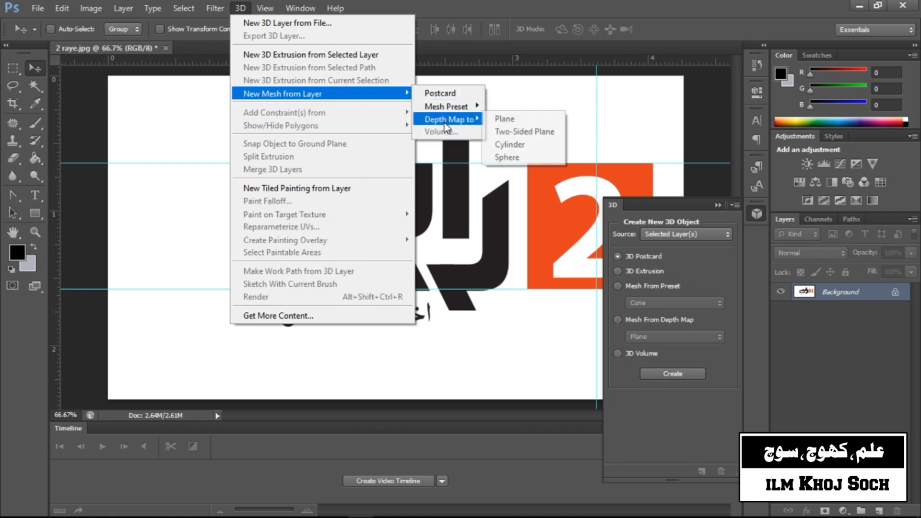
{"action": "left_click", "coordinate": [521, 147]}
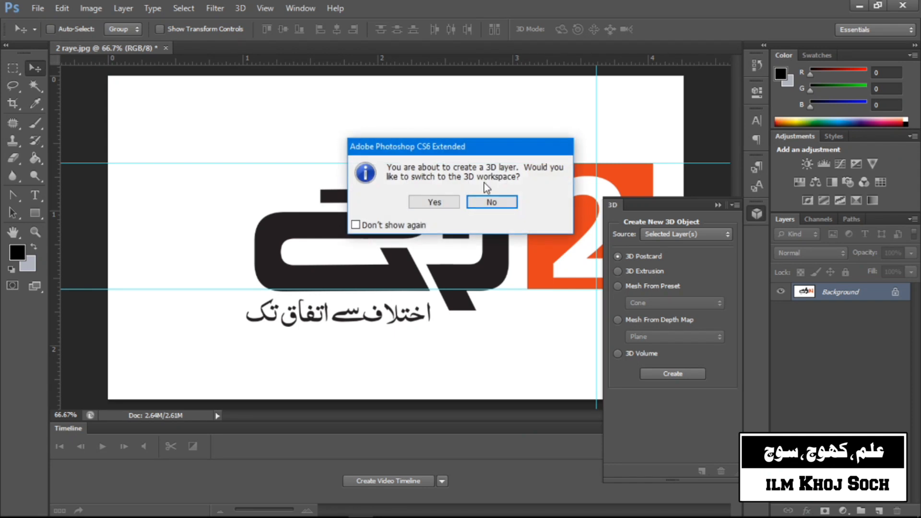
{"action": "left_click", "coordinate": [484, 202]}
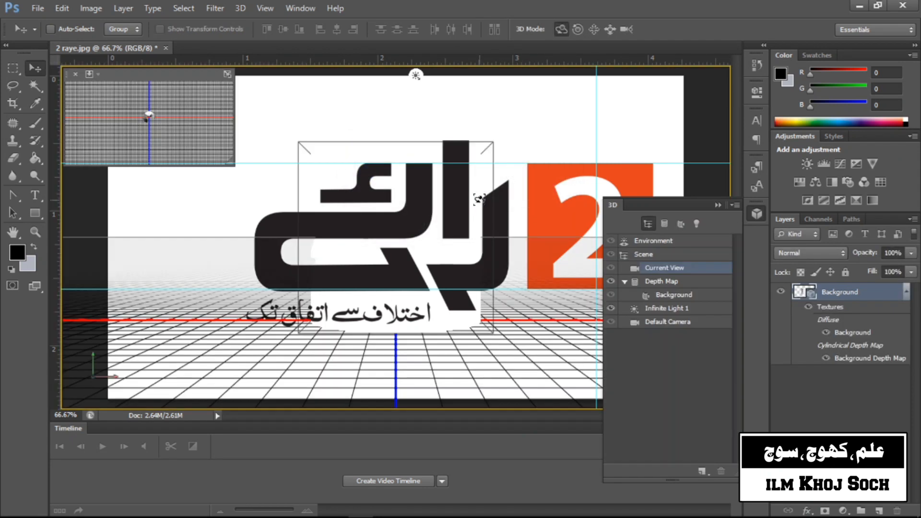
- Orbit the cylinder depth map mesh to view the 2 on its curved side, and undo back to the flat Background layer
{"action": "left_click_drag", "start_coordinate": [472, 199], "coordinate": [366, 255]}
{"action": "left_click_drag", "start_coordinate": [71, 252], "coordinate": [556, 75]}
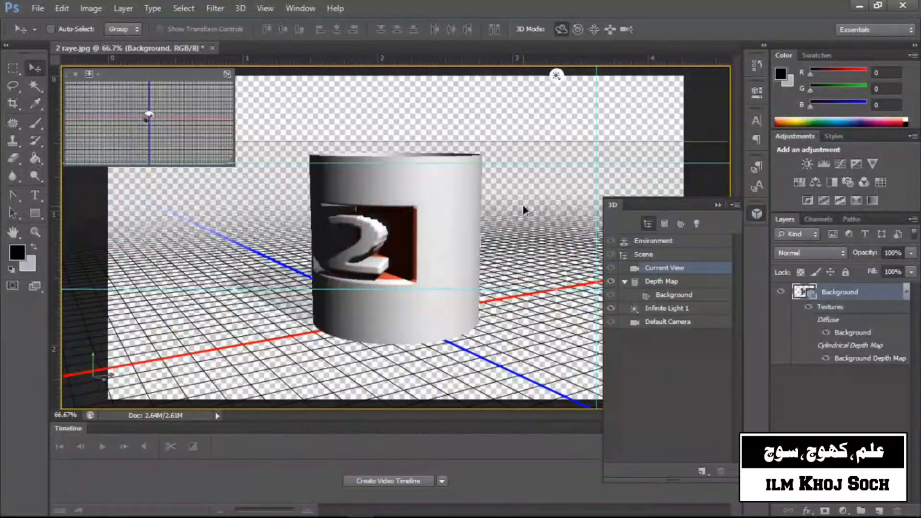
{"action": "key", "text": "ctrl+alt+z"}
{"action": "key", "text": "ctrl+alt+z"}
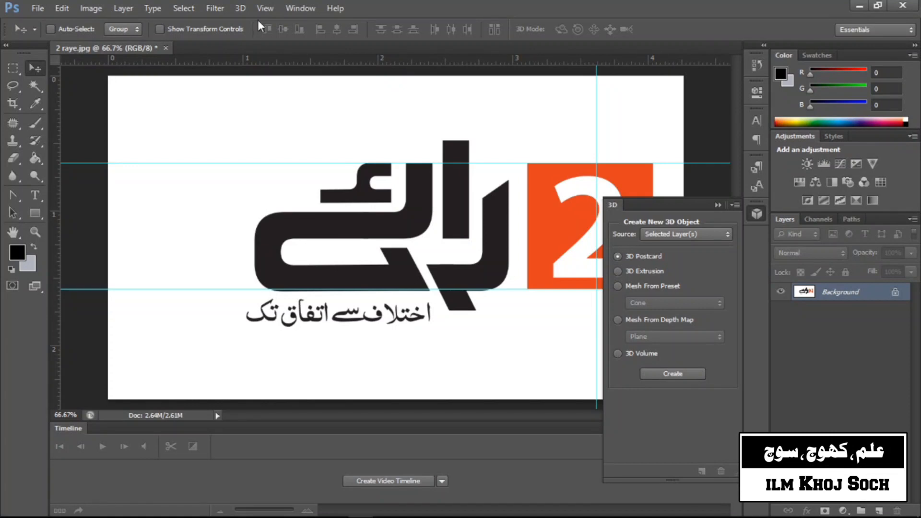
- Create a Sphere depth map mesh from the Background layer, keeping the current workspace
{"action": "left_click", "coordinate": [246, 8]}
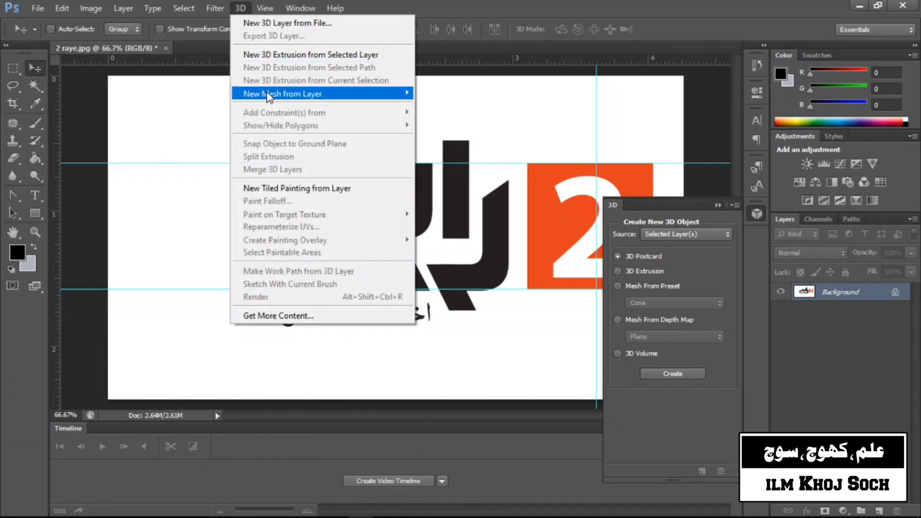
{"action": "mouse_move", "coordinate": [287, 94]}
{"action": "mouse_move", "coordinate": [456, 120]}
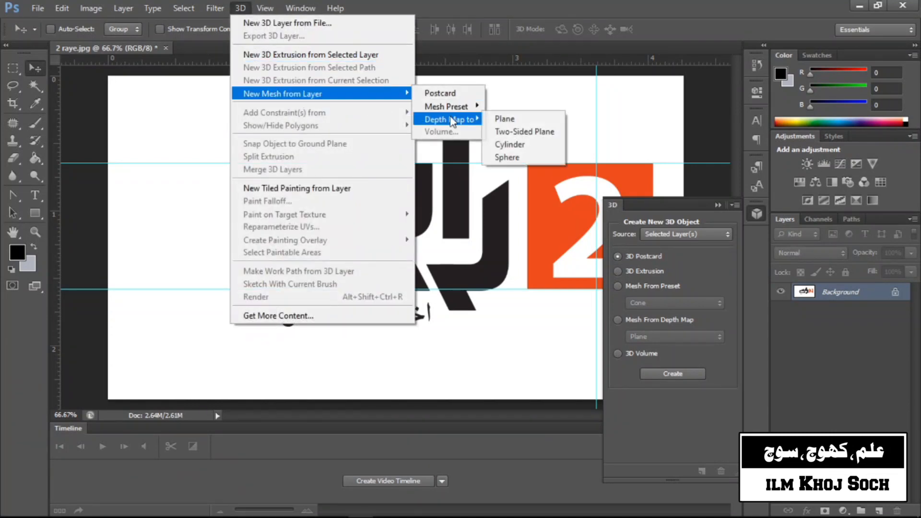
{"action": "left_click", "coordinate": [533, 152]}
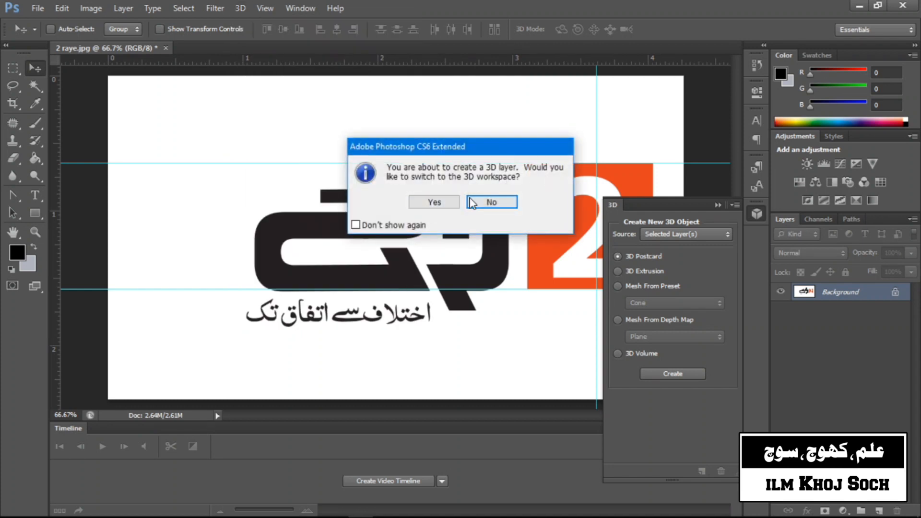
{"action": "left_click", "coordinate": [481, 204]}
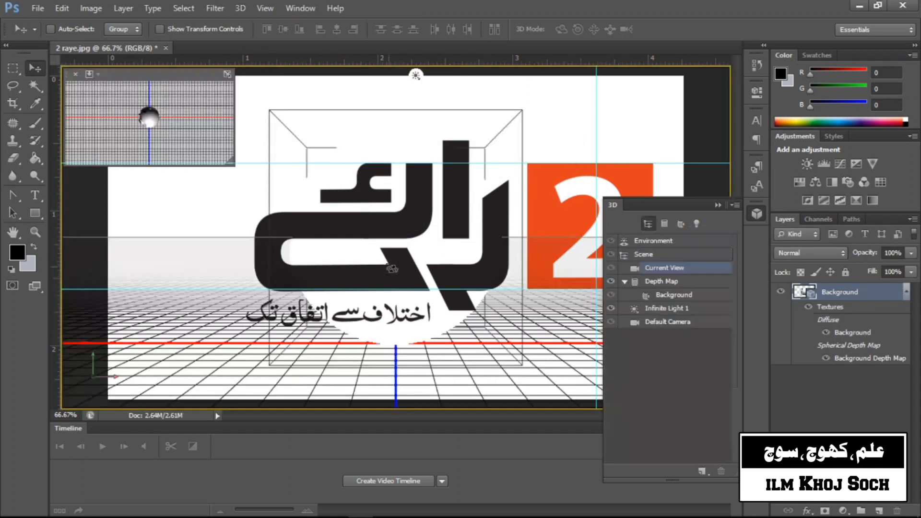
- Orbit the sphere depth map mesh to view the 2 on its surface from above, and undo back to the flat Background layer
{"action": "left_click_drag", "start_coordinate": [496, 206], "coordinate": [283, 245]}
{"action": "left_click_drag", "start_coordinate": [311, 76], "coordinate": [720, 140]}
{"action": "left_click_drag", "start_coordinate": [581, 229], "coordinate": [569, 232]}
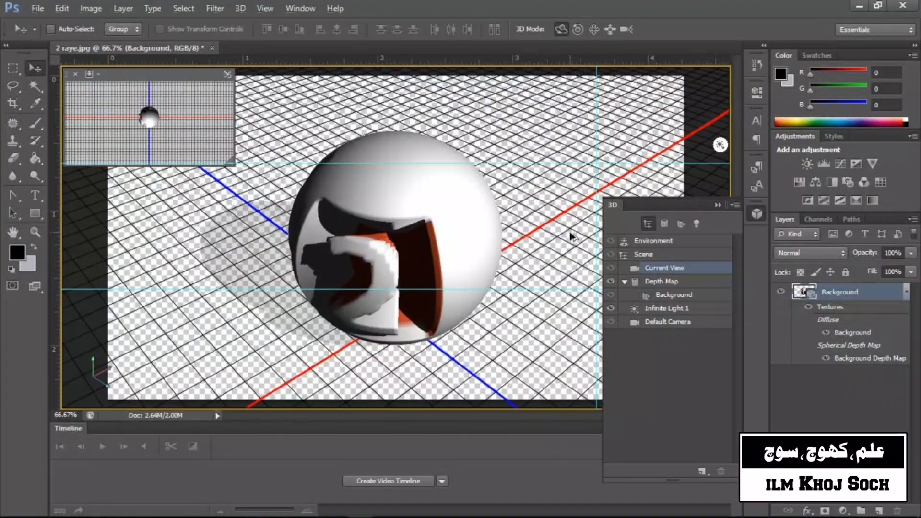
{"action": "key", "text": "ctrl+alt+z"}
{"action": "key", "text": "ctrl+alt+z"}
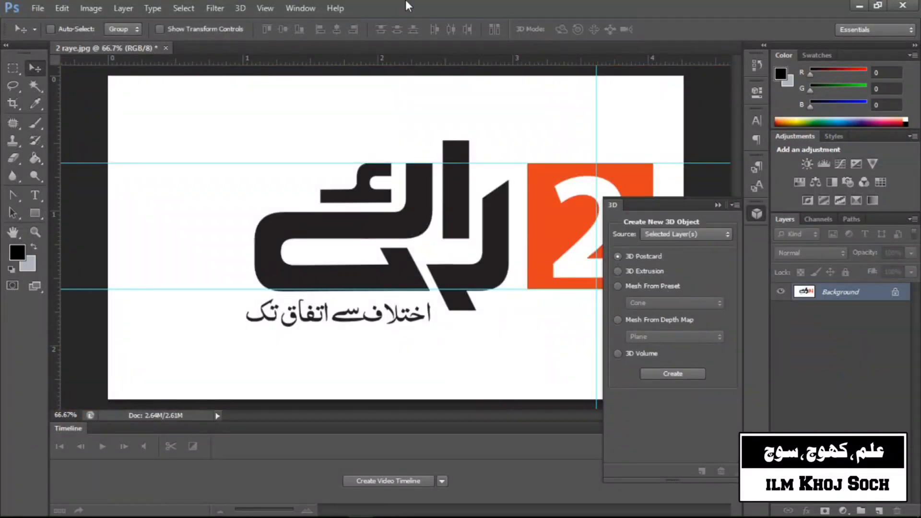
{"action": "left_click", "coordinate": [211, 7]}
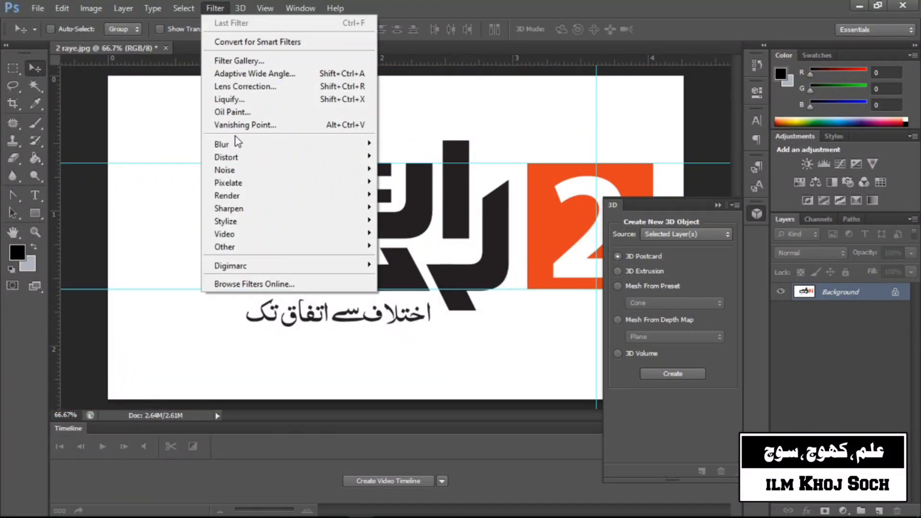
{"action": "mouse_move", "coordinate": [310, 94]}
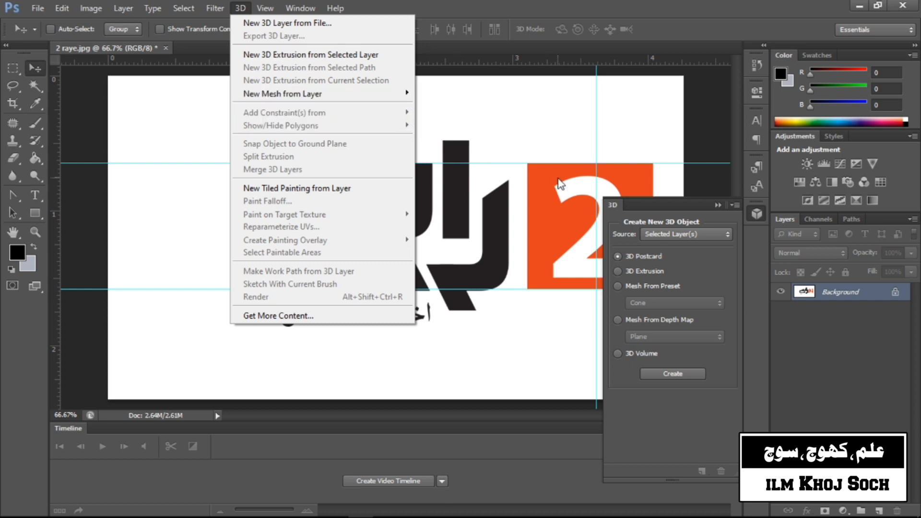
- Collapse the 3D panel to uncover the whole logo on the canvas
{"action": "left_click", "coordinate": [716, 204]}
{"action": "left_click", "coordinate": [717, 204]}
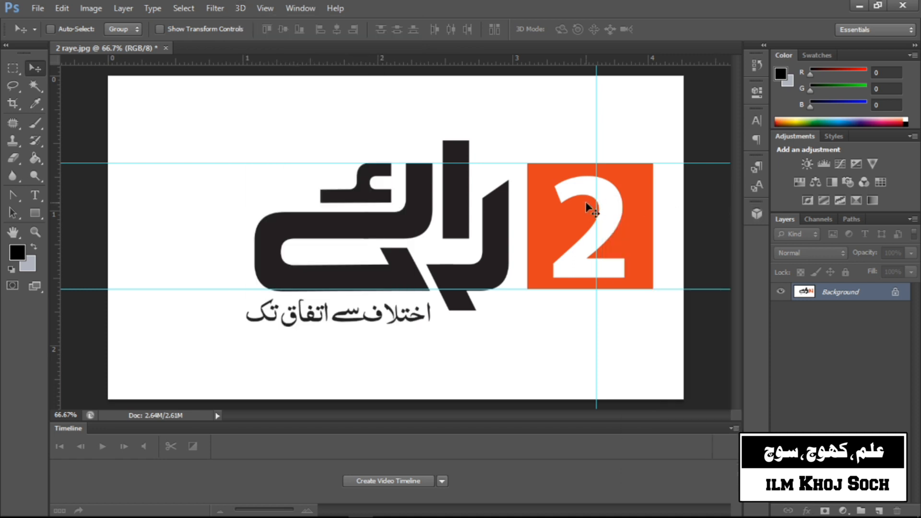